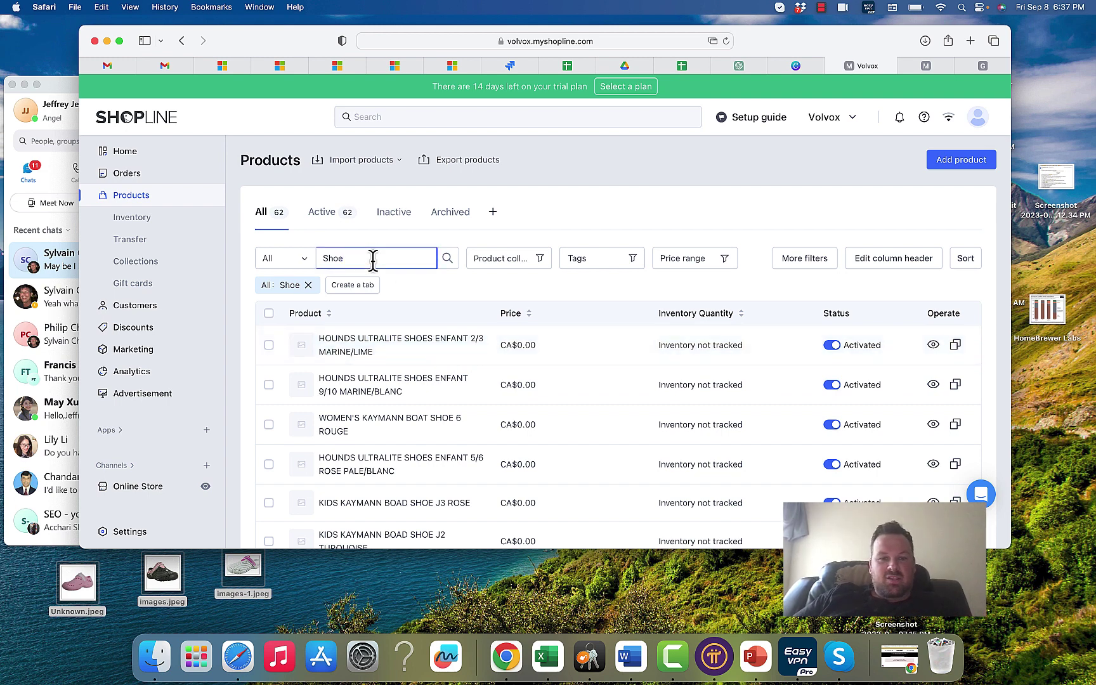
- Search the product list for "Shoe" and open the HOUNDS ULTRALITE SHOES ENFANT 2/3 MARINE/LIME product
{"action": "key", "text": "Return"}
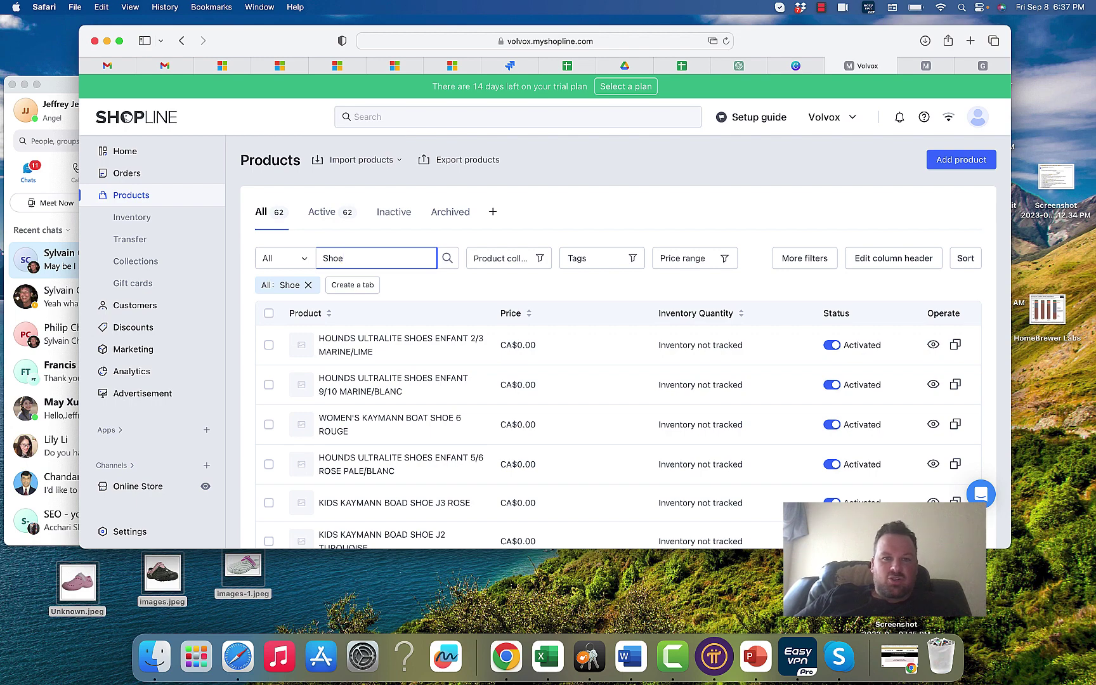
{"action": "left_click", "coordinate": [378, 337]}
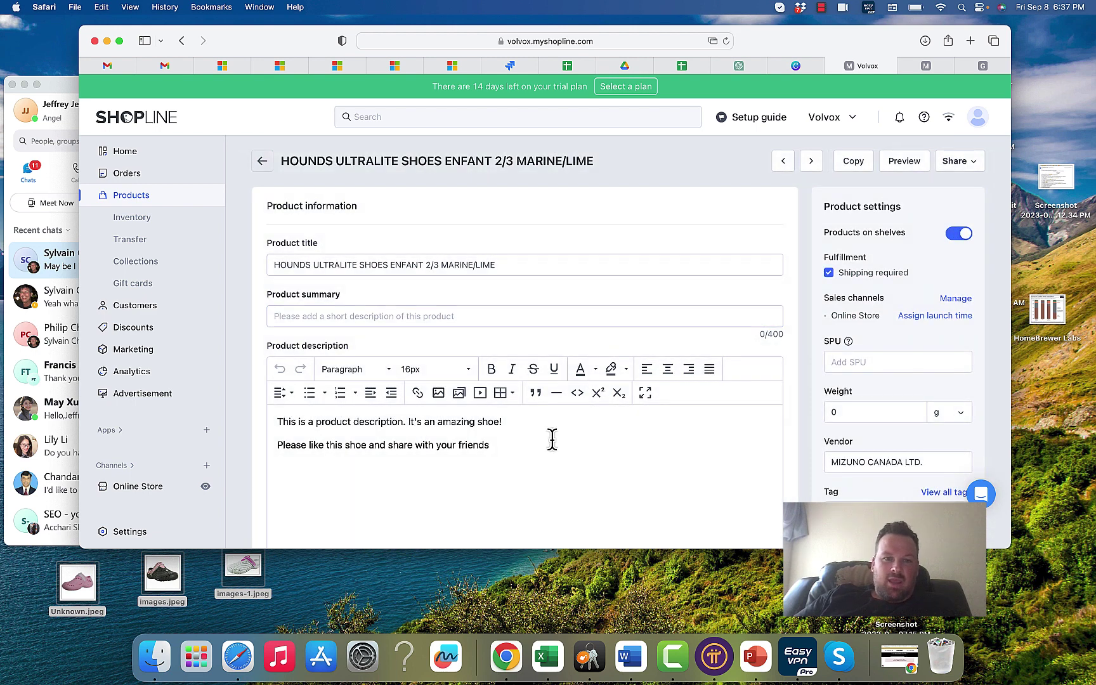
- Review the product's title, description, vendor, product type, collection and image section
{"action": "left_click_drag", "start_coordinate": [525, 265], "coordinate": [191, 267]}
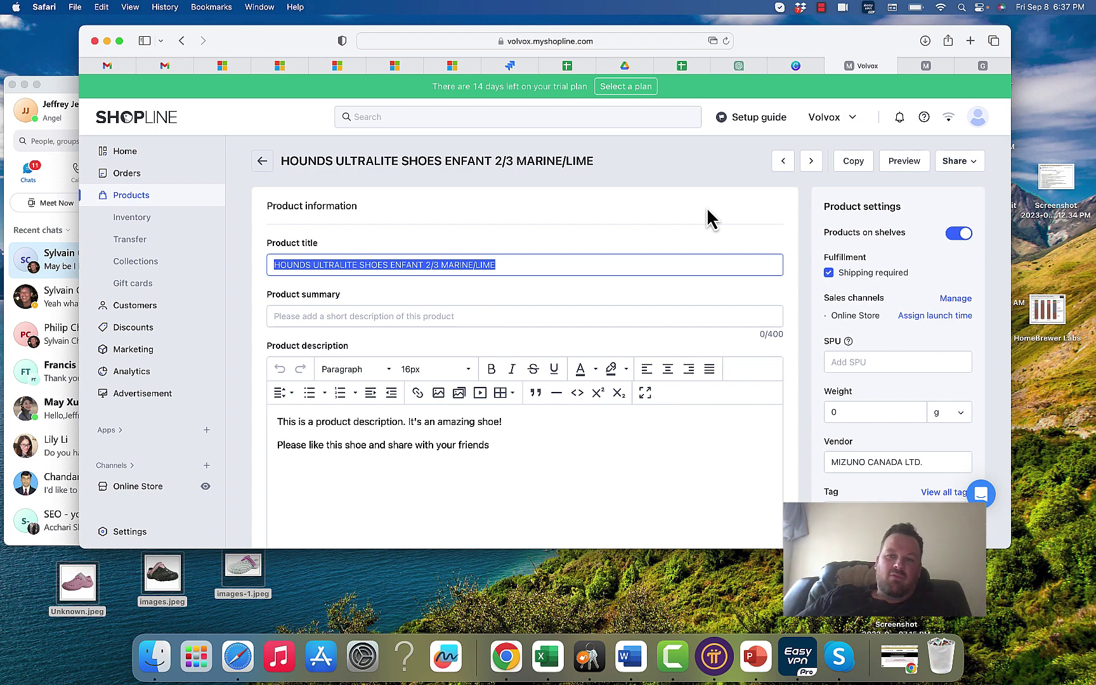
{"action": "scroll", "coordinate": [707, 211], "scroll_direction": "down", "scroll_amount": 5}
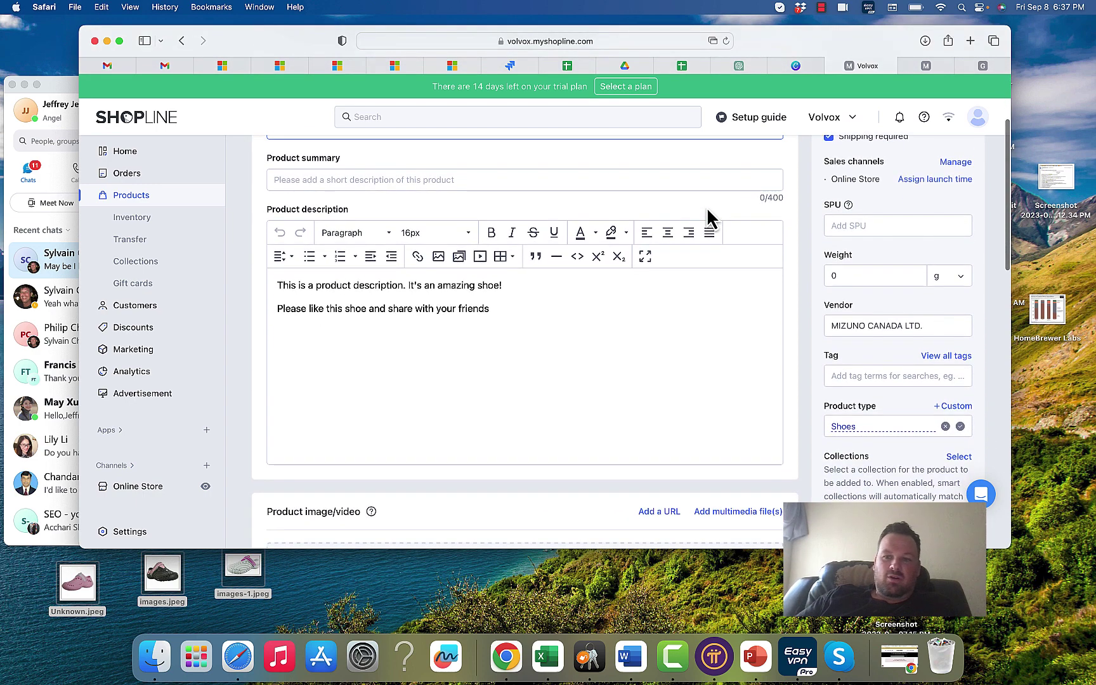
{"action": "scroll", "coordinate": [787, 355], "scroll_direction": "down", "scroll_amount": 1}
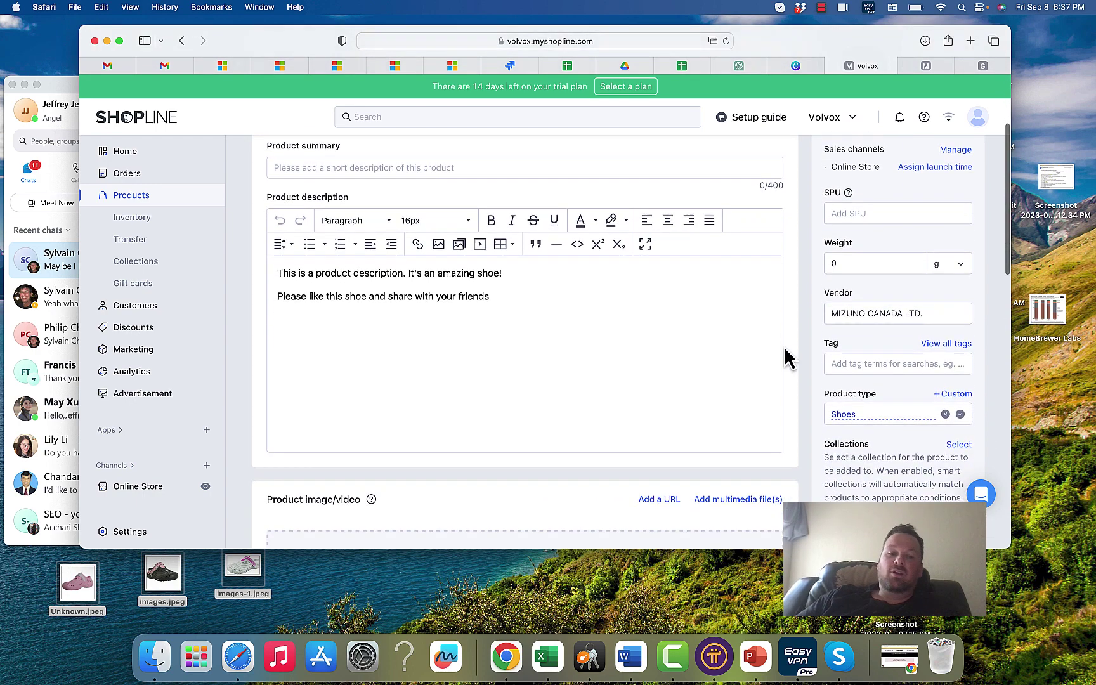
{"action": "scroll", "coordinate": [787, 358], "scroll_direction": "down", "scroll_amount": 1}
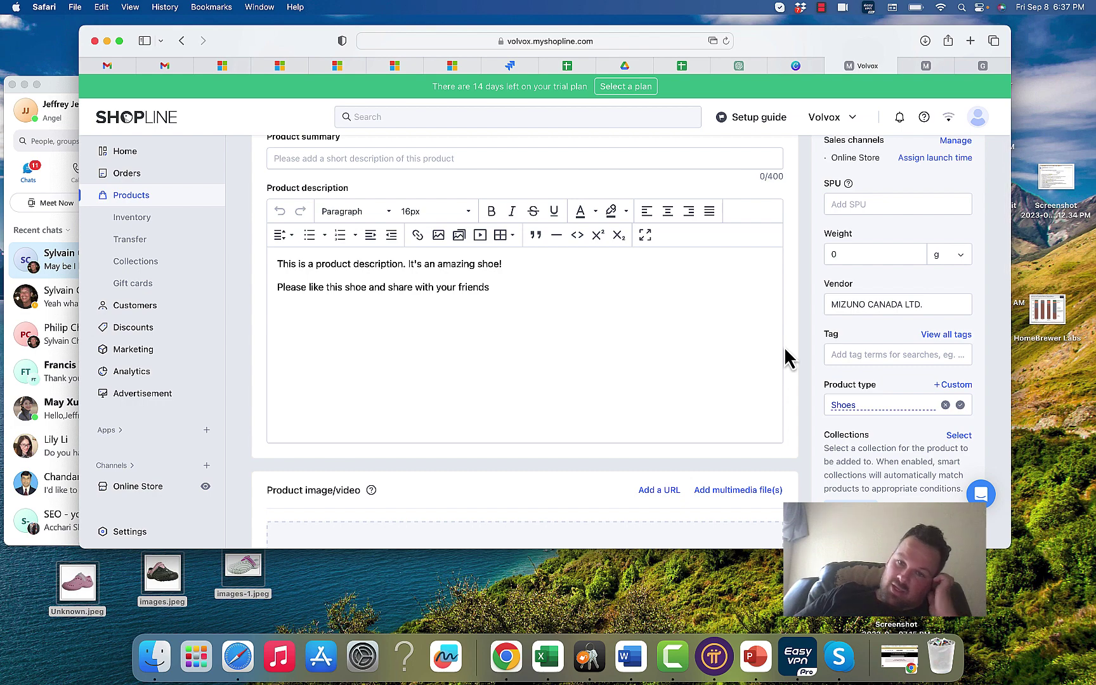
{"action": "scroll", "coordinate": [785, 347], "scroll_direction": "down", "scroll_amount": 8}
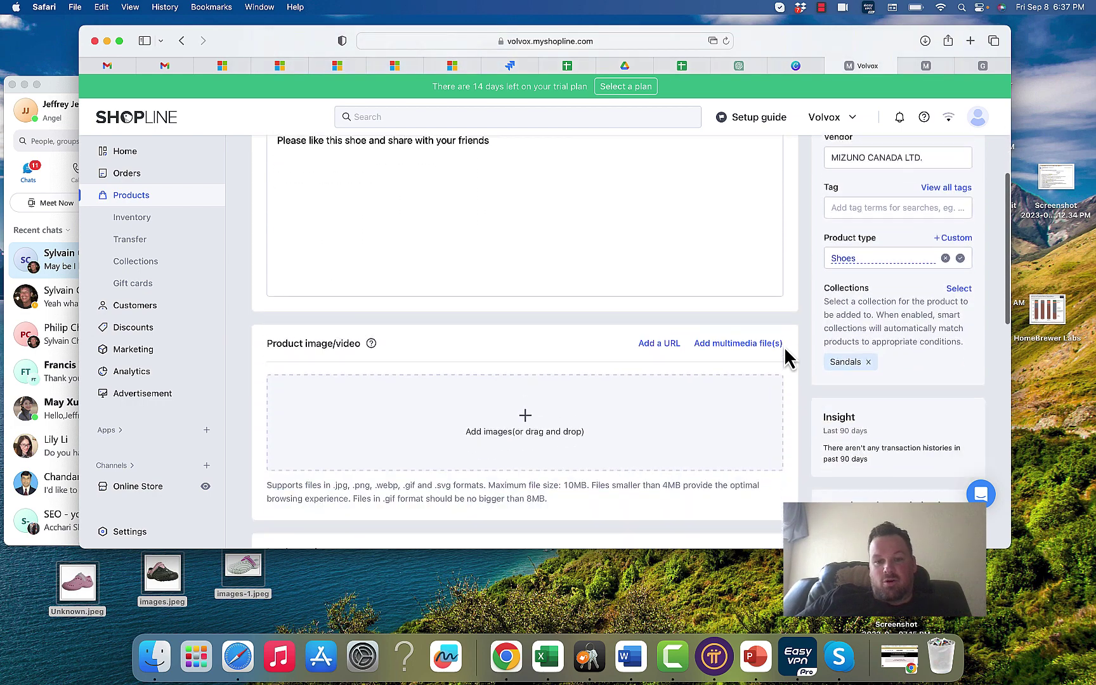
{"action": "scroll", "coordinate": [784, 355], "scroll_direction": "up", "scroll_amount": 1}
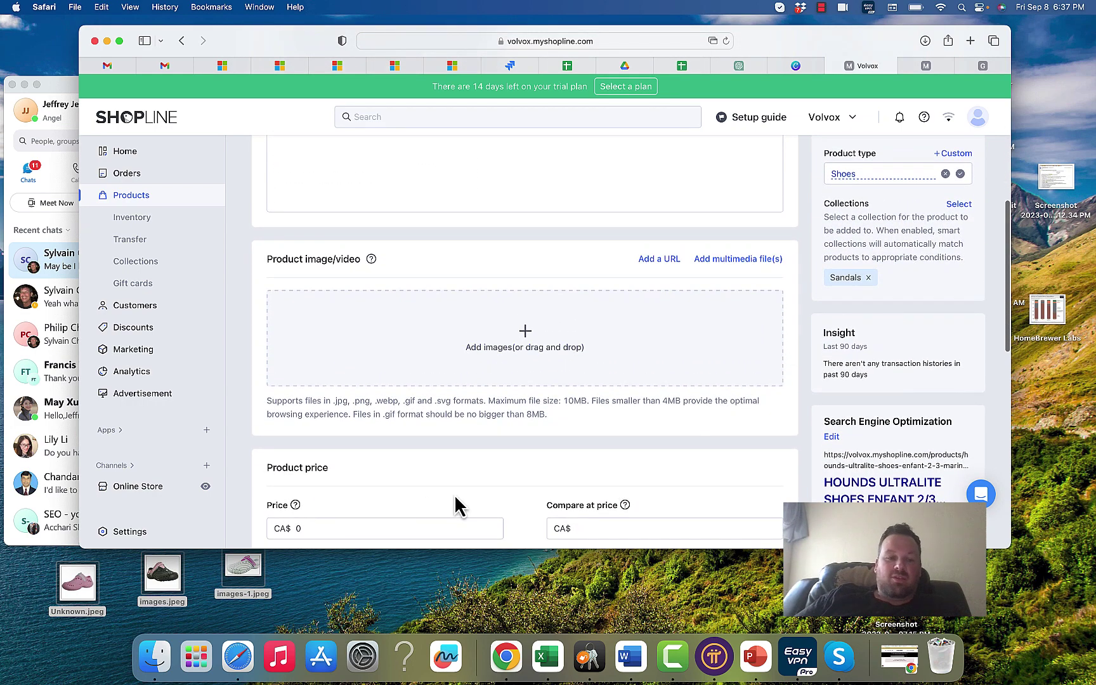
{"action": "scroll", "coordinate": [538, 378], "scroll_direction": "up", "scroll_amount": 10}
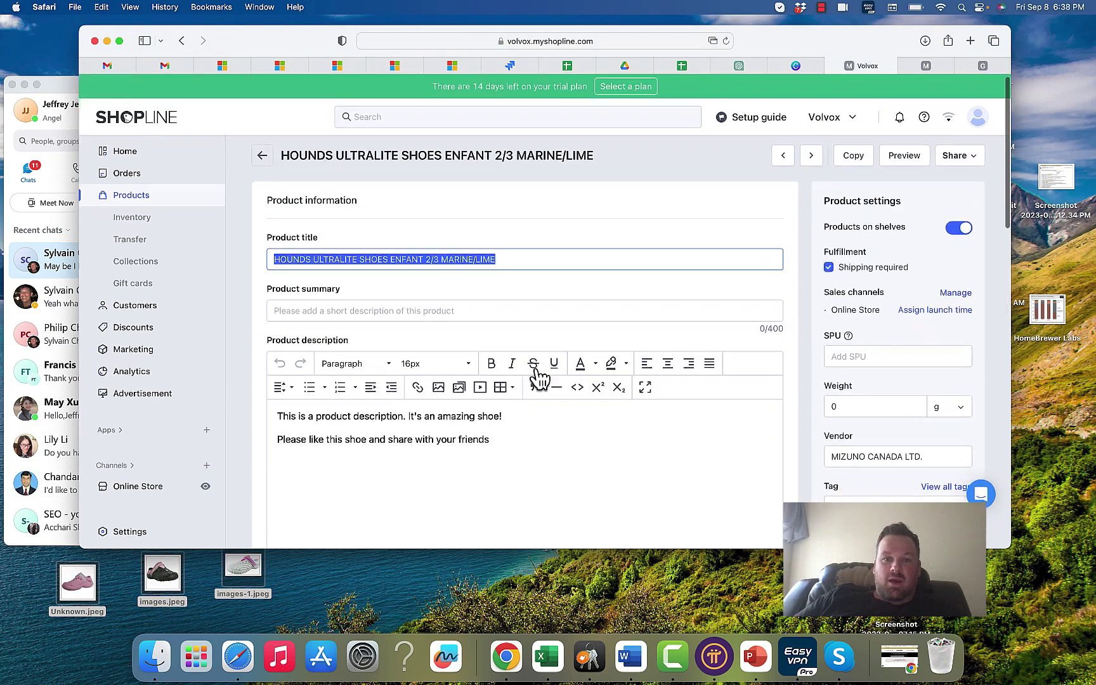
- Upload Unknown.jpeg, images.jpeg and images-1.jpeg from the desktop as product images and save the product
{"action": "scroll", "coordinate": [537, 378], "scroll_direction": "down", "scroll_amount": 15}
{"action": "scroll", "coordinate": [537, 375], "scroll_direction": "down", "scroll_amount": 1}
{"action": "scroll", "coordinate": [538, 374], "scroll_direction": "up", "scroll_amount": 3}
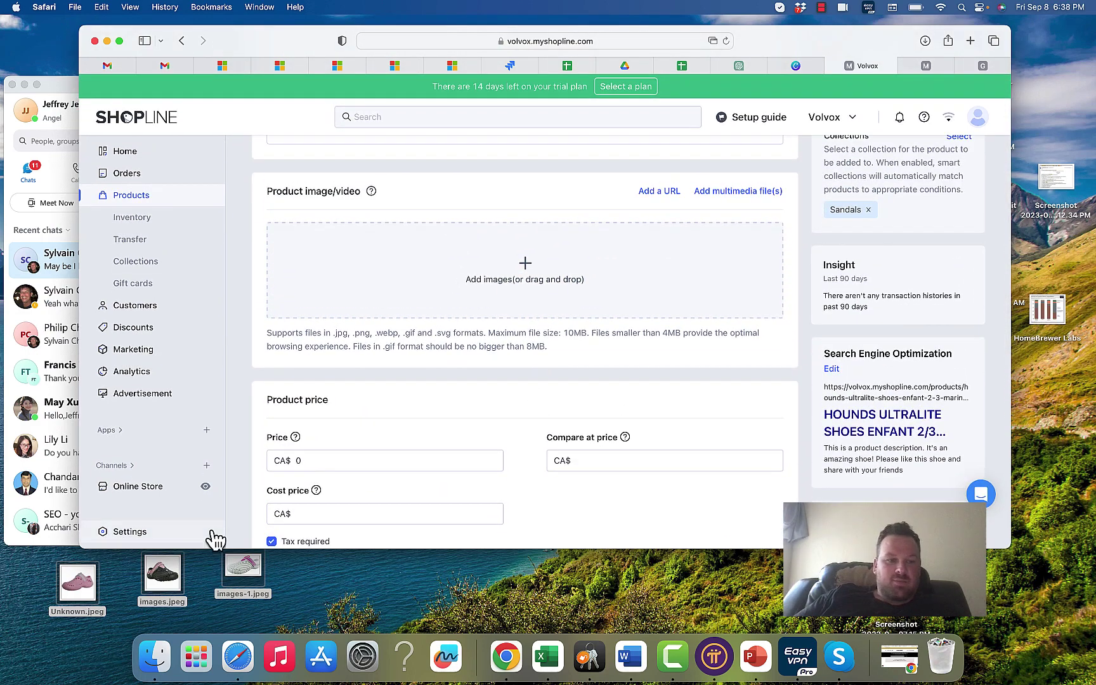
{"action": "left_click_drag", "start_coordinate": [25, 590], "coordinate": [469, 274]}
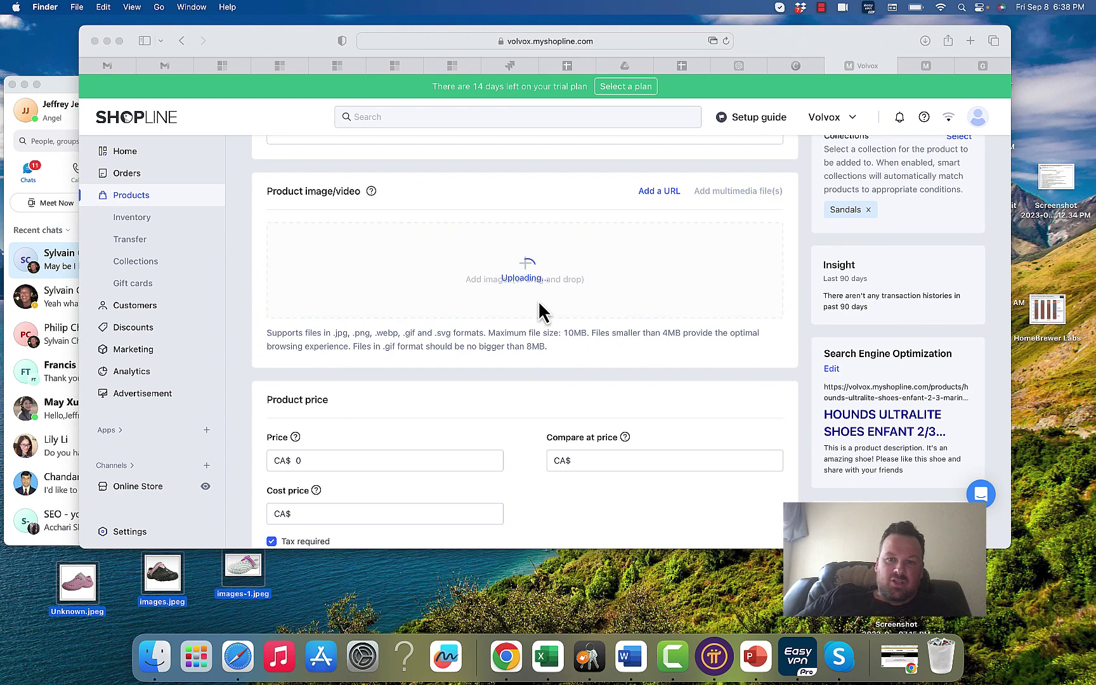
{"action": "left_click", "coordinate": [977, 123]}
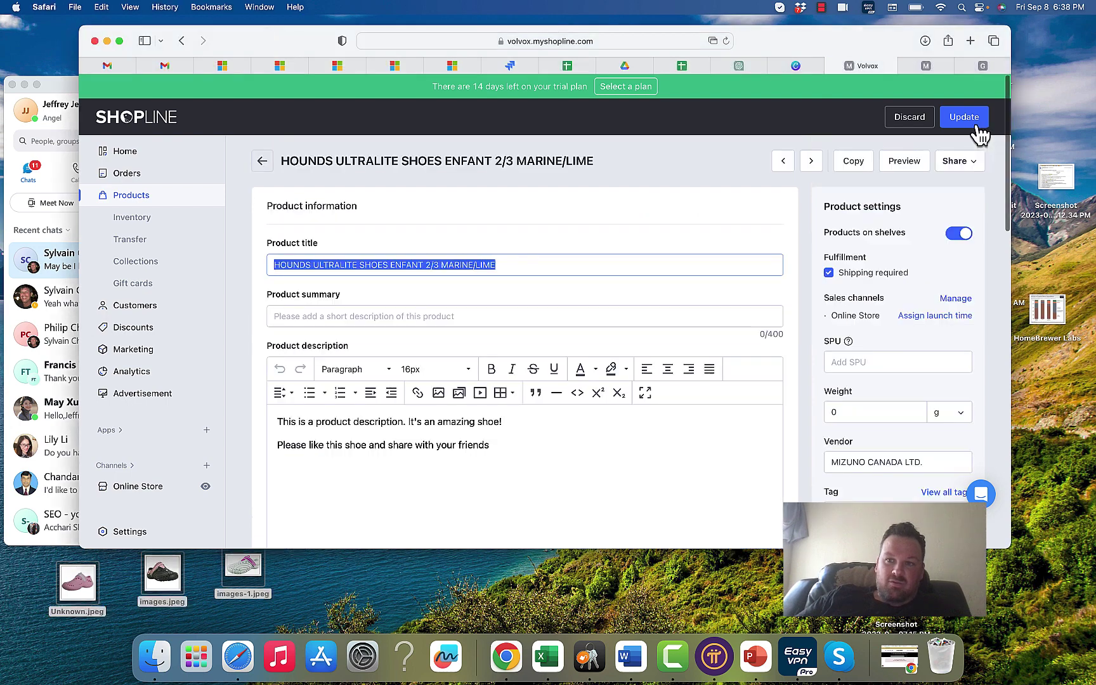
{"action": "left_click", "coordinate": [974, 123]}
- Check the uploaded images and examine the product's price, inventory, customs information and variants sections
{"action": "scroll", "coordinate": [734, 404], "scroll_direction": "down", "scroll_amount": 10}
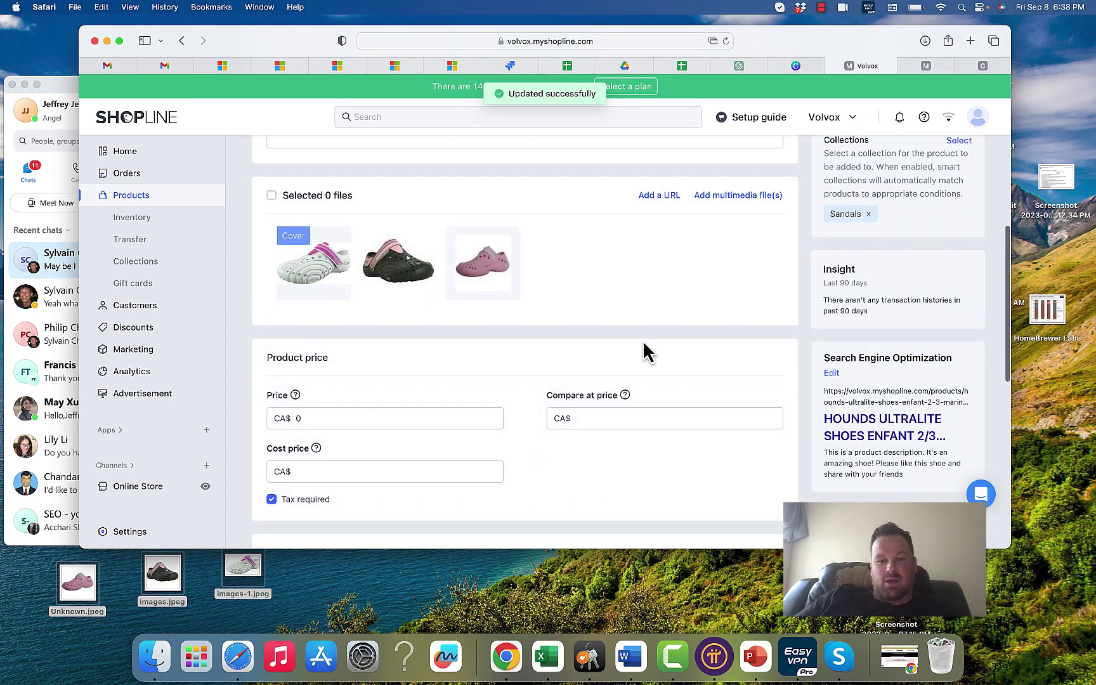
{"action": "scroll", "coordinate": [643, 340], "scroll_direction": "down", "scroll_amount": 3}
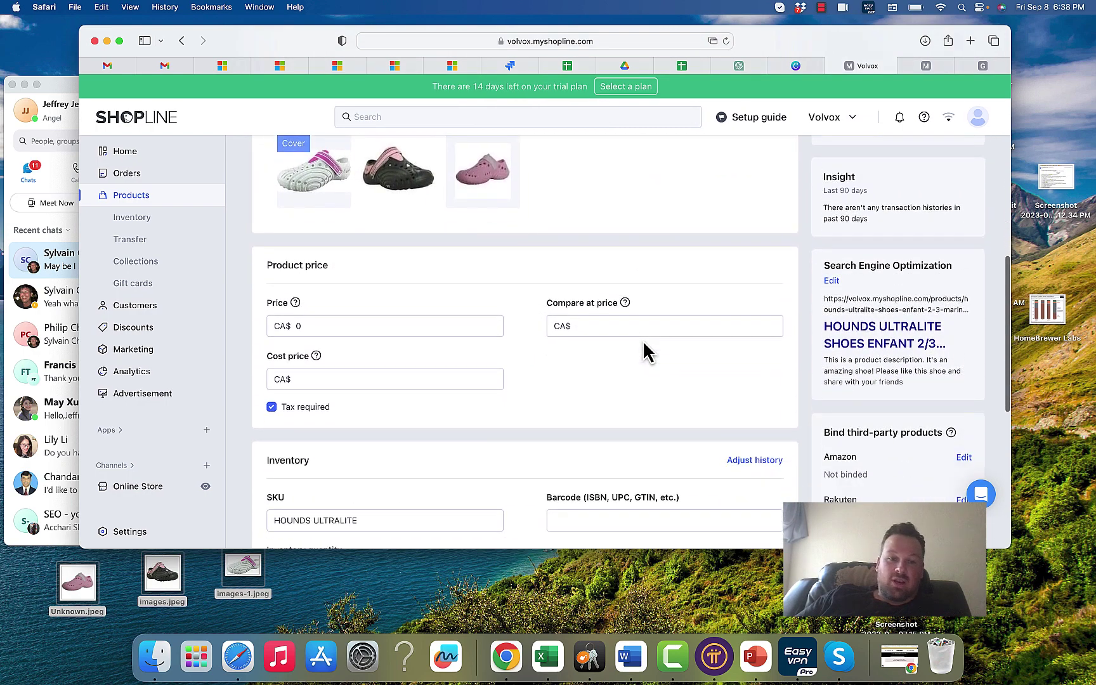
{"action": "scroll", "coordinate": [644, 343], "scroll_direction": "down", "scroll_amount": 2}
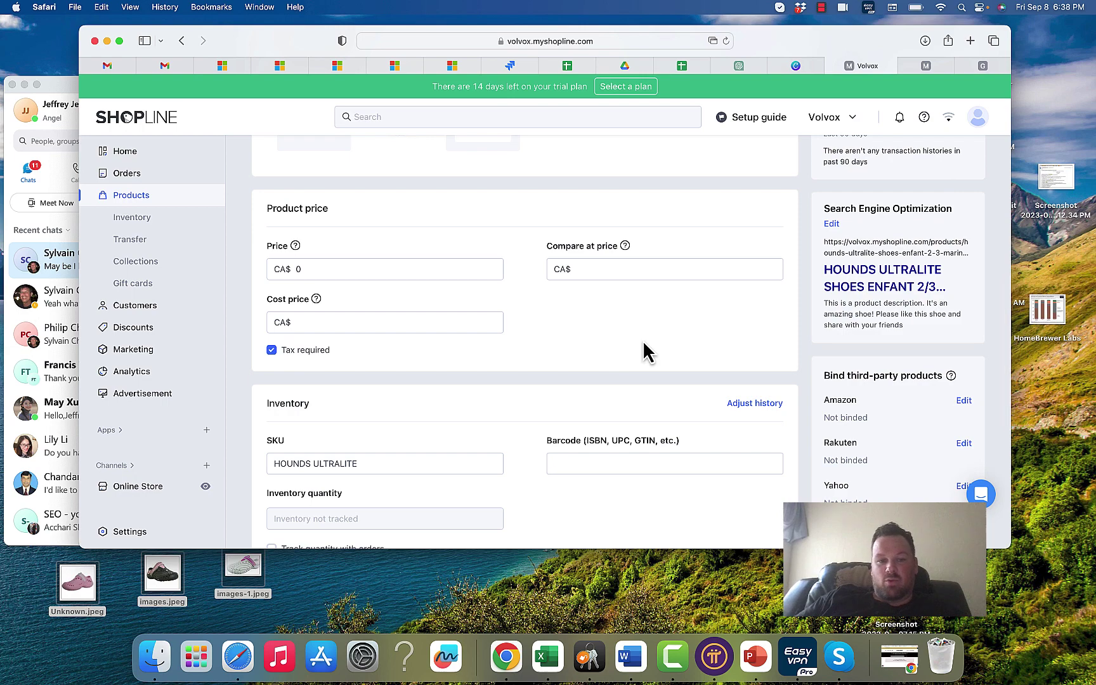
{"action": "scroll", "coordinate": [643, 352], "scroll_direction": "down", "scroll_amount": 4}
{"action": "scroll", "coordinate": [368, 400], "scroll_direction": "down", "scroll_amount": 3}
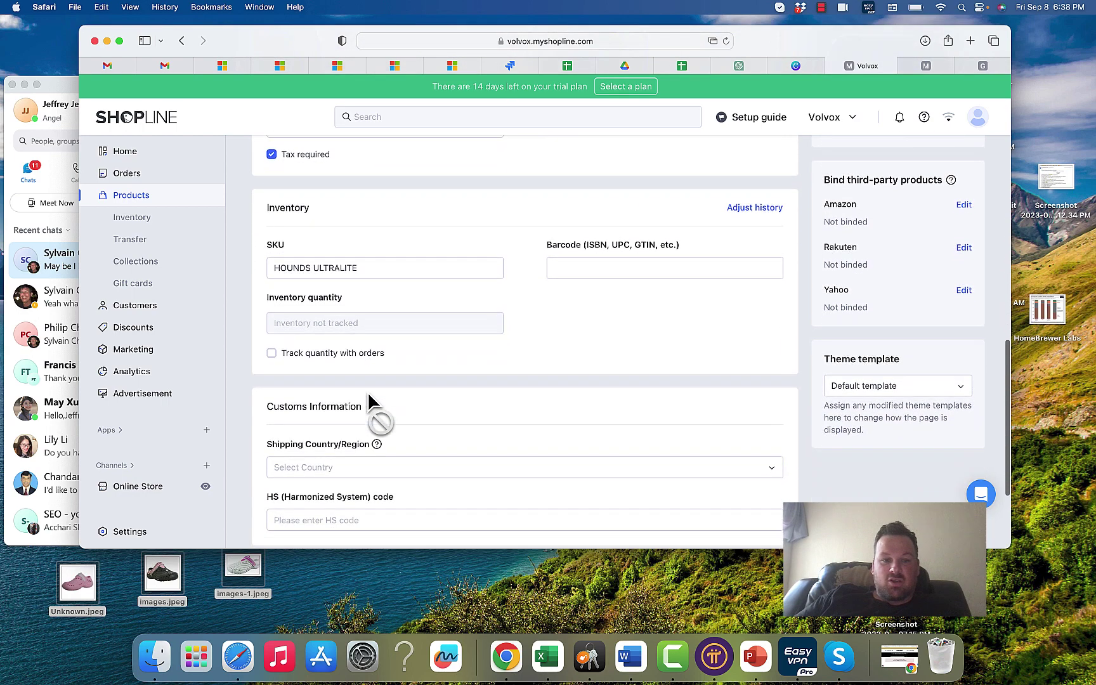
{"action": "scroll", "coordinate": [369, 394], "scroll_direction": "down", "scroll_amount": 1}
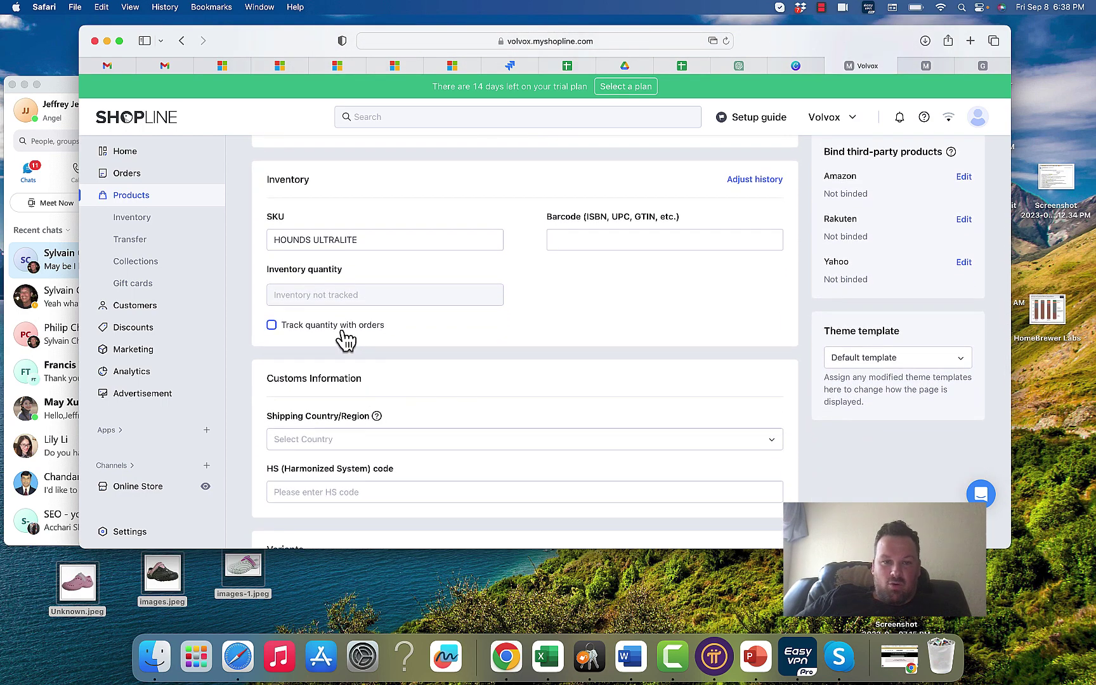
{"action": "scroll", "coordinate": [359, 403], "scroll_direction": "down", "scroll_amount": 3}
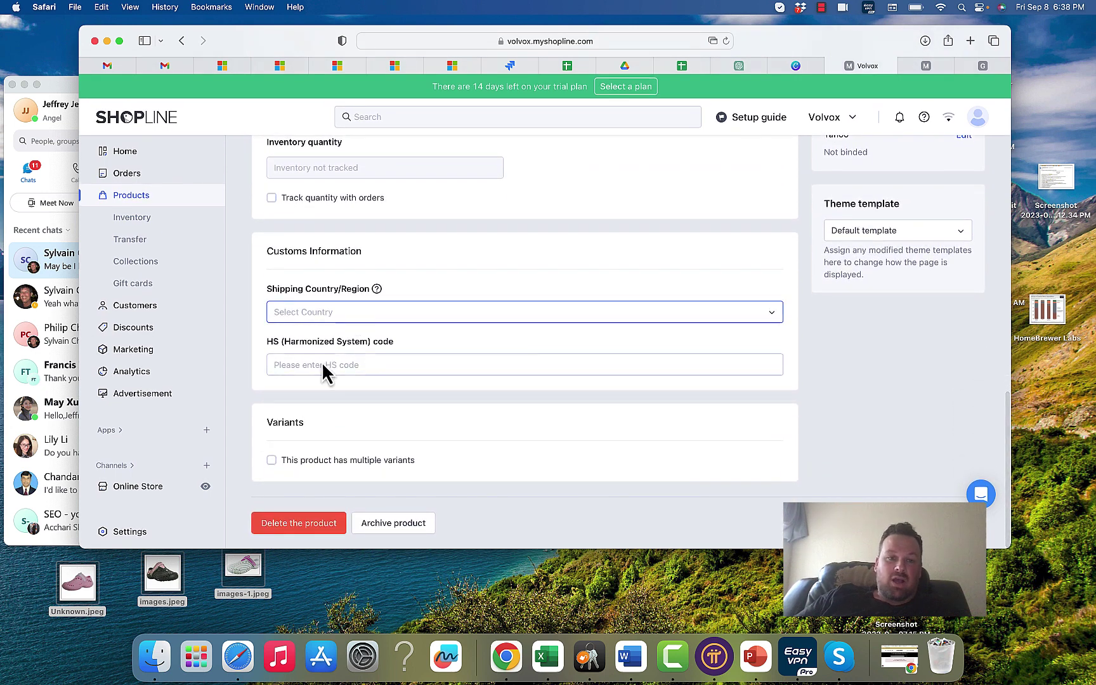
{"action": "left_click", "coordinate": [363, 368]}
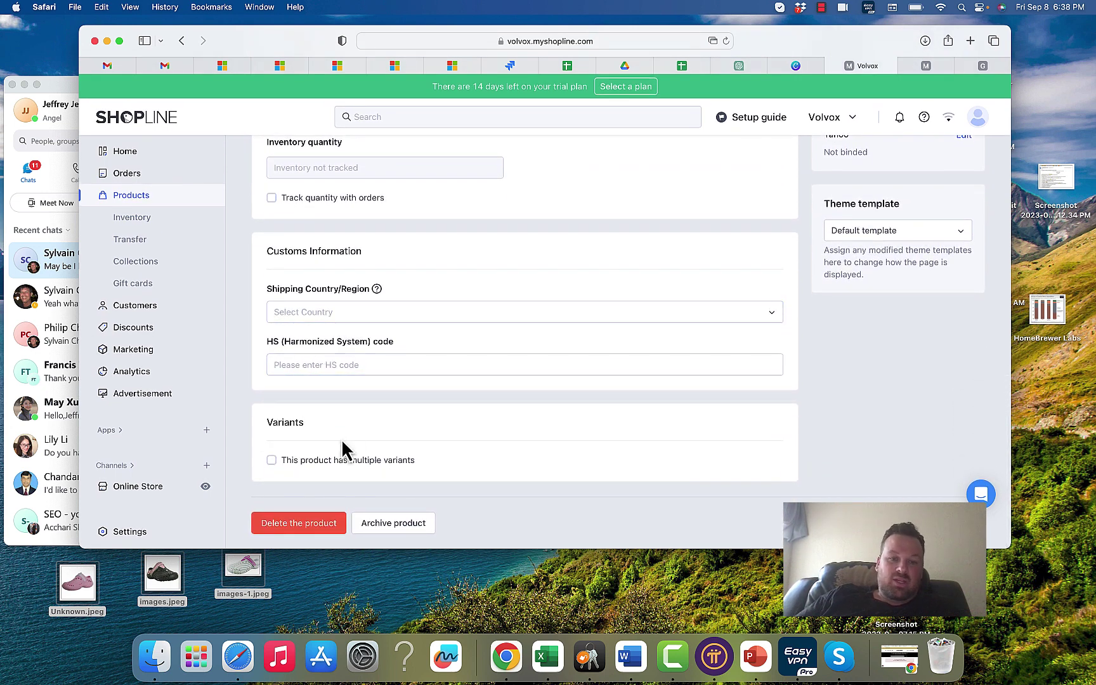
- Enable multiple variants with Color and Size options, and enter the colors Red, Pink and Black with Pink Stripe
{"action": "left_click", "coordinate": [358, 471]}
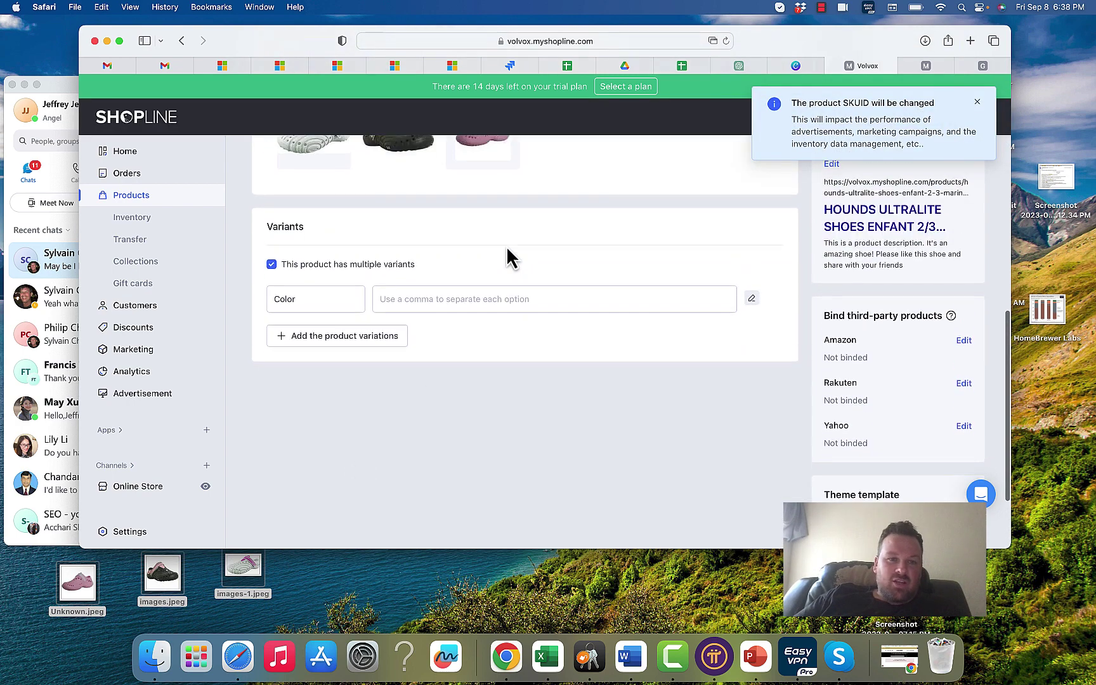
{"action": "left_click", "coordinate": [372, 356]}
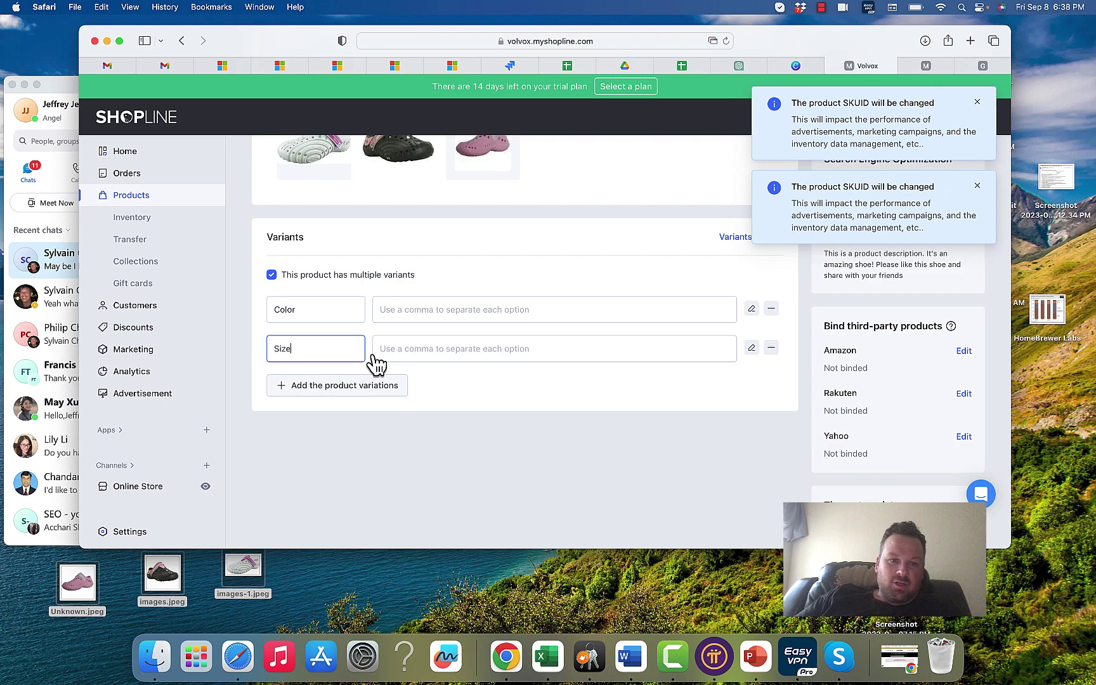
{"action": "left_click", "coordinate": [426, 314]}
{"action": "type", "text": "Red"}
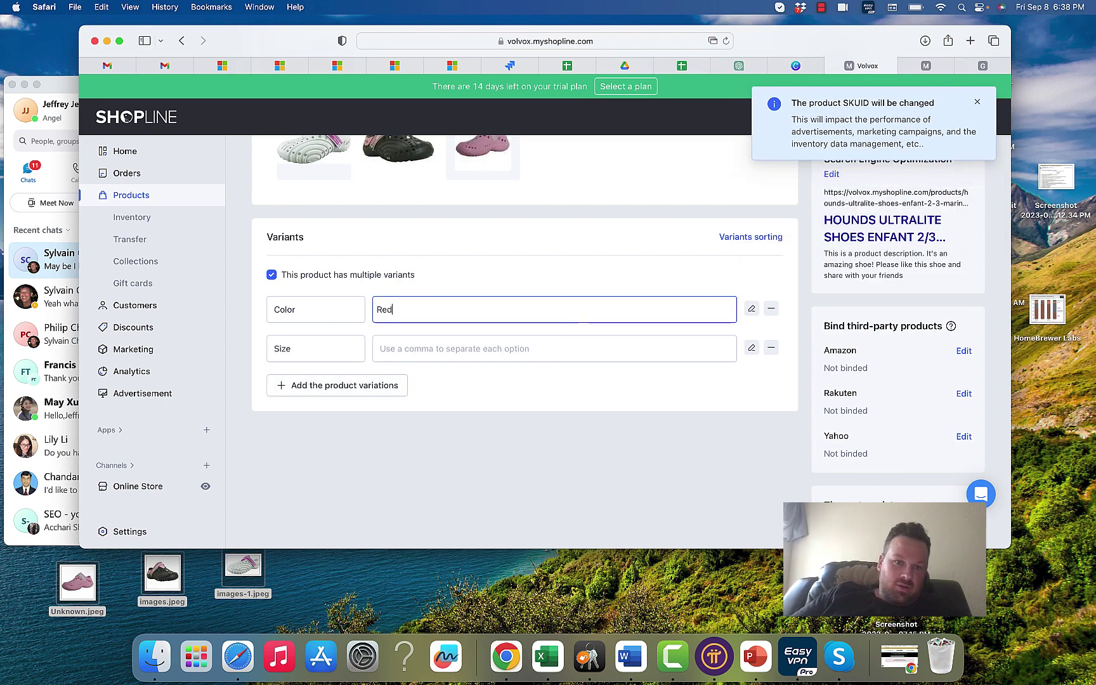
{"action": "key", "text": "Return"}
{"action": "type", "text": "Pink"}
{"action": "key", "text": "Return"}
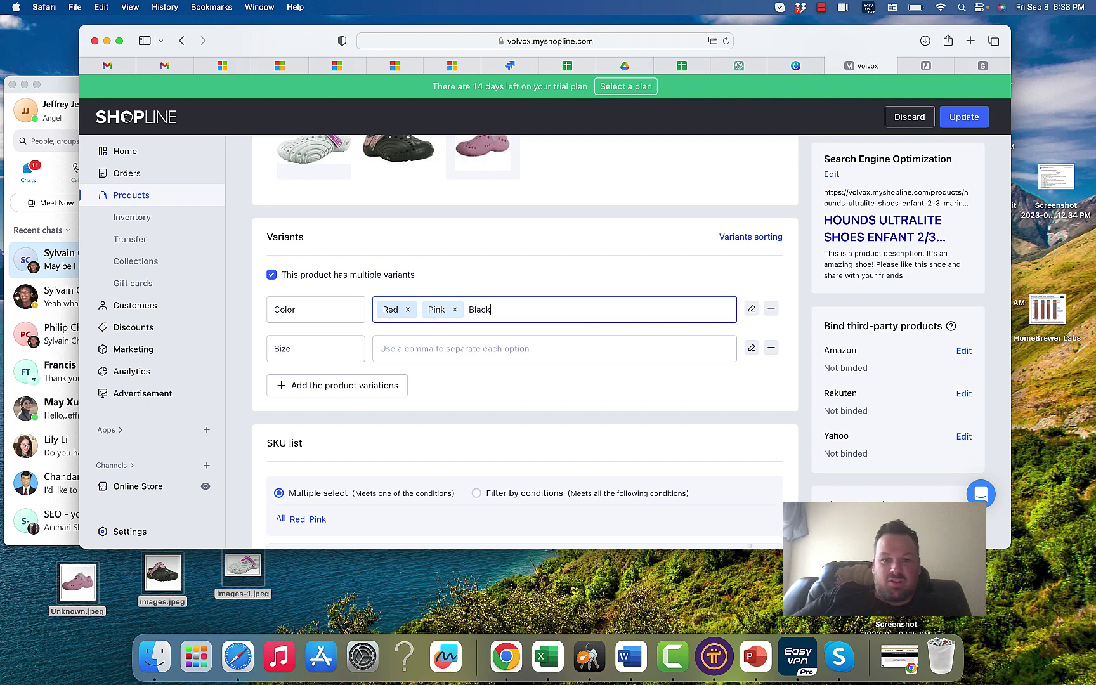
{"action": "type", "text": "Black "}
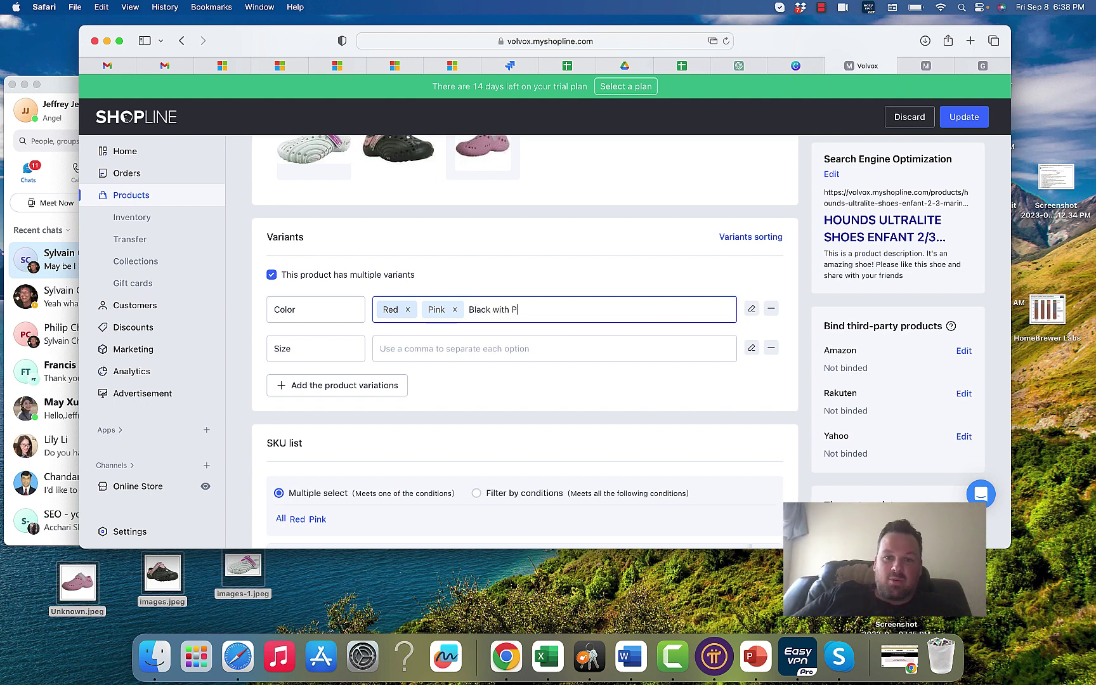
{"action": "type", "text": "with Pink Stripe"}
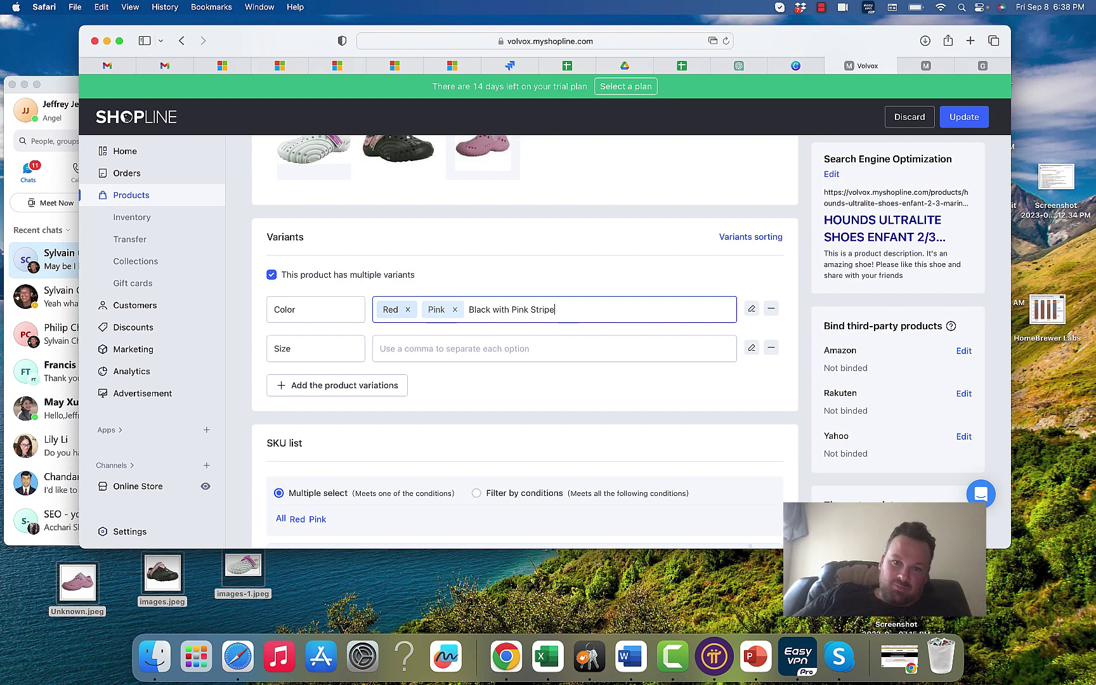
{"action": "key", "text": "Return"}
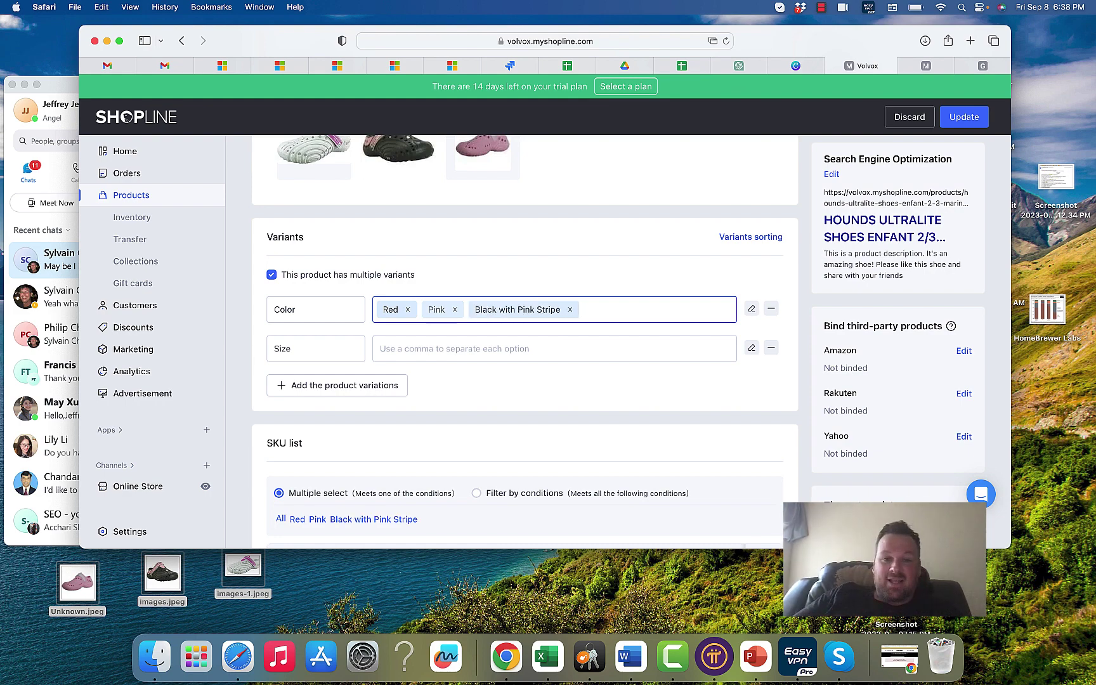
- Enter 5, 5.5, 6 and 6.5 as the Size values and save the product
{"action": "left_click", "coordinate": [443, 355]}
{"action": "type", "text": "5"}
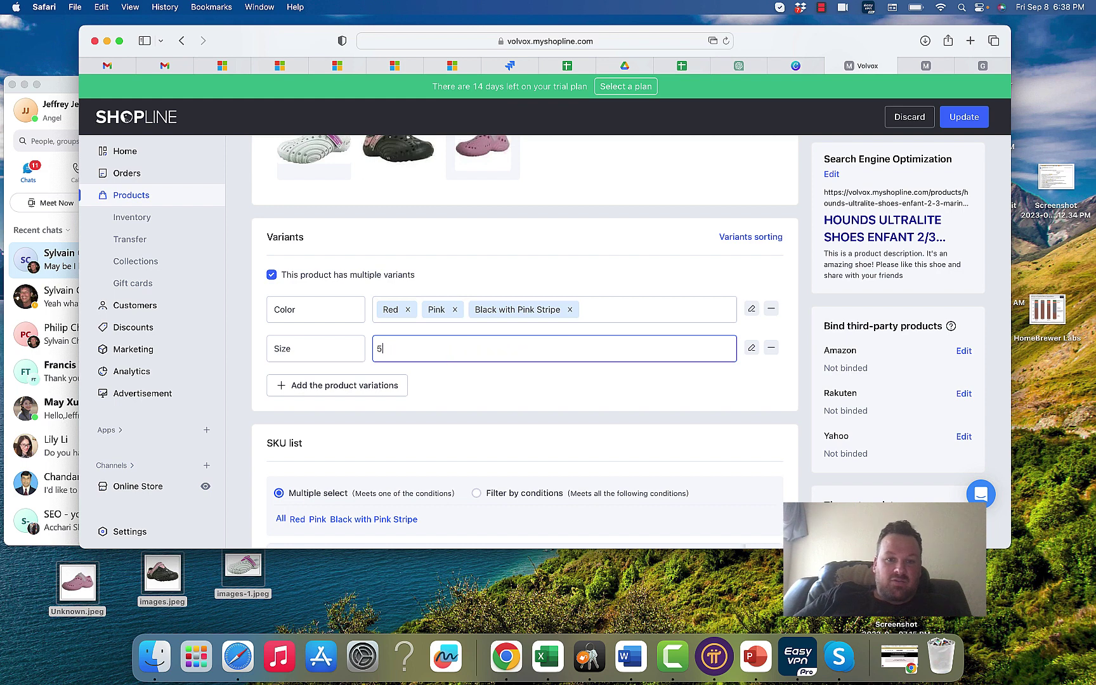
{"action": "key", "text": "Return"}
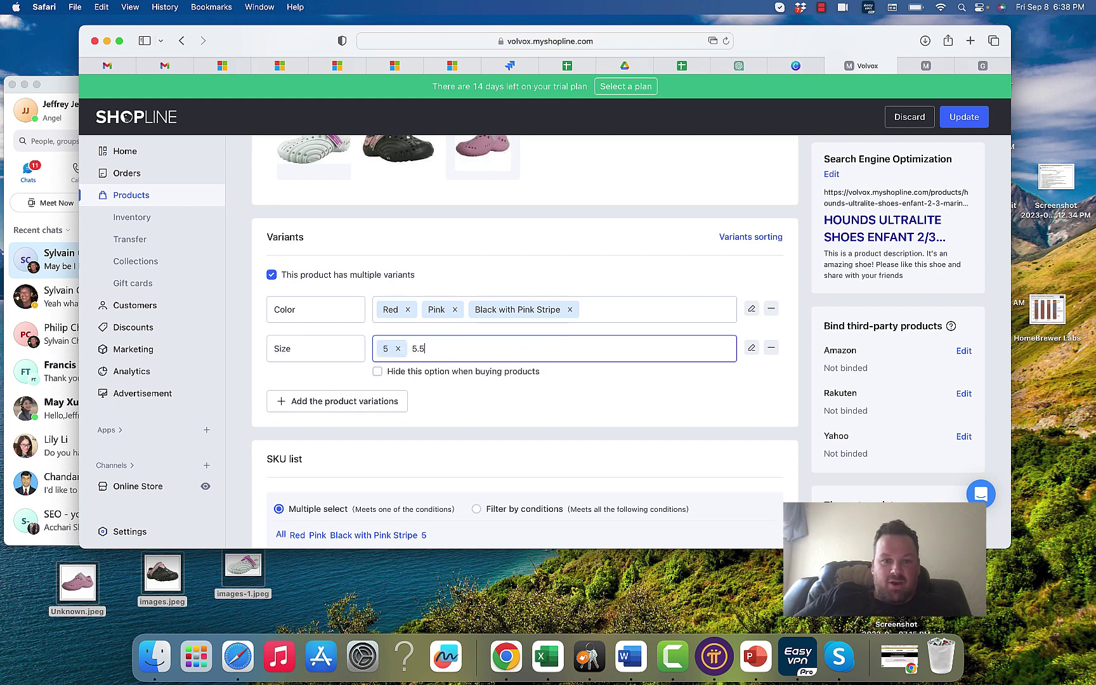
{"action": "type", "text": "5.5"}
{"action": "key", "text": "Return"}
{"action": "key", "text": "Return"}
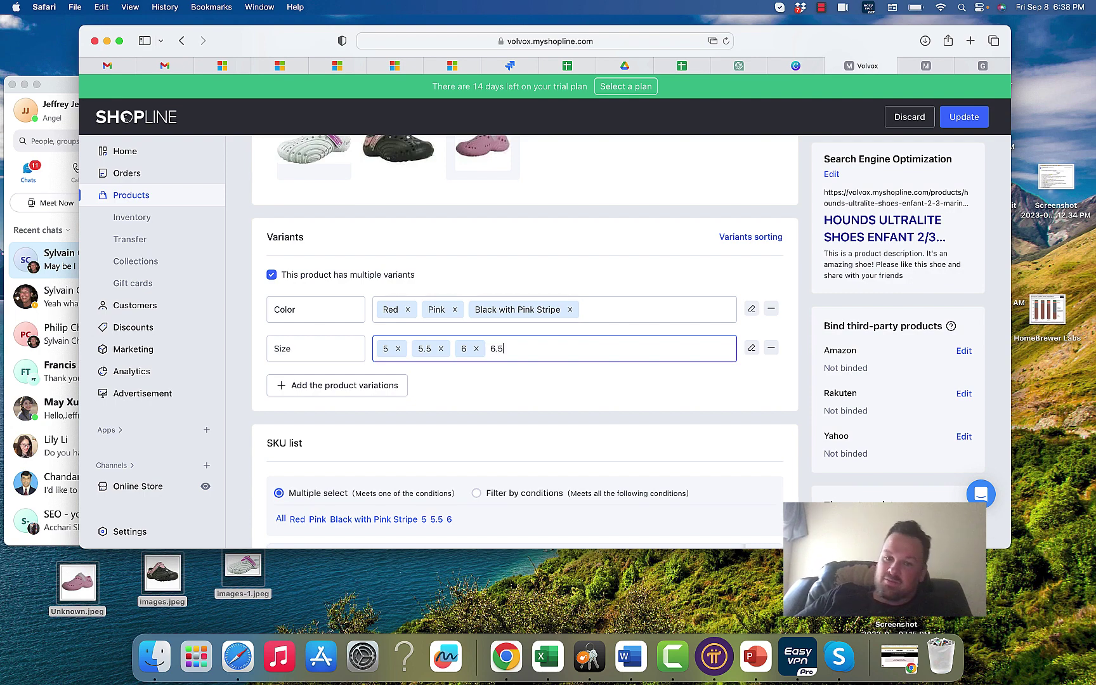
{"action": "key", "text": "Return"}
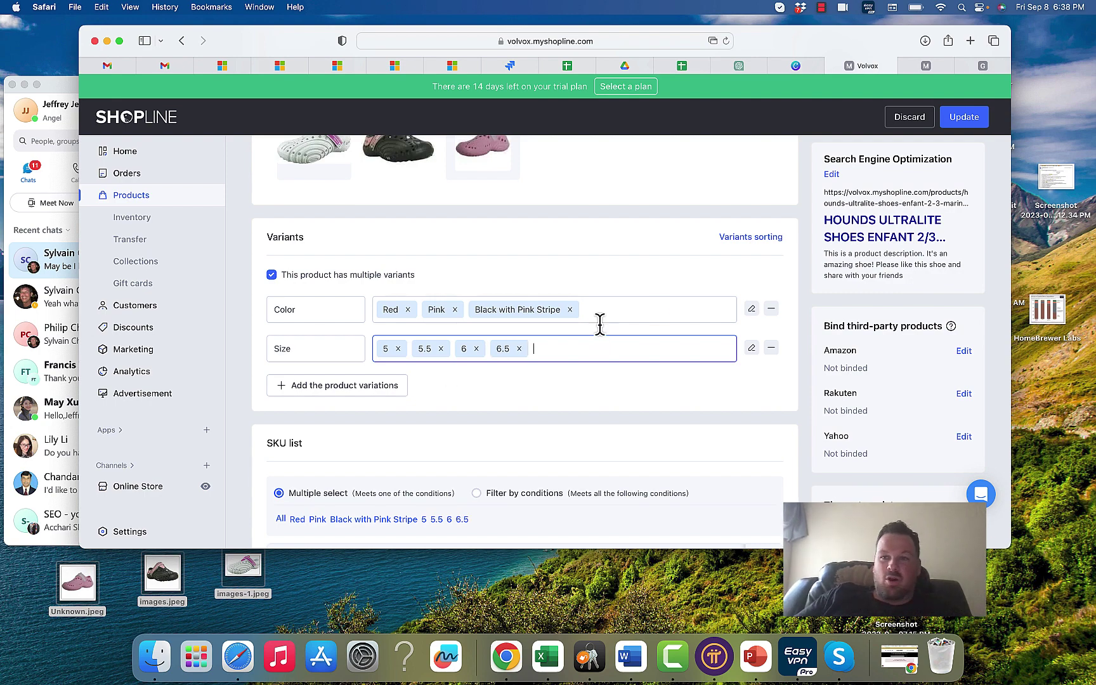
{"action": "left_click", "coordinate": [968, 121]}
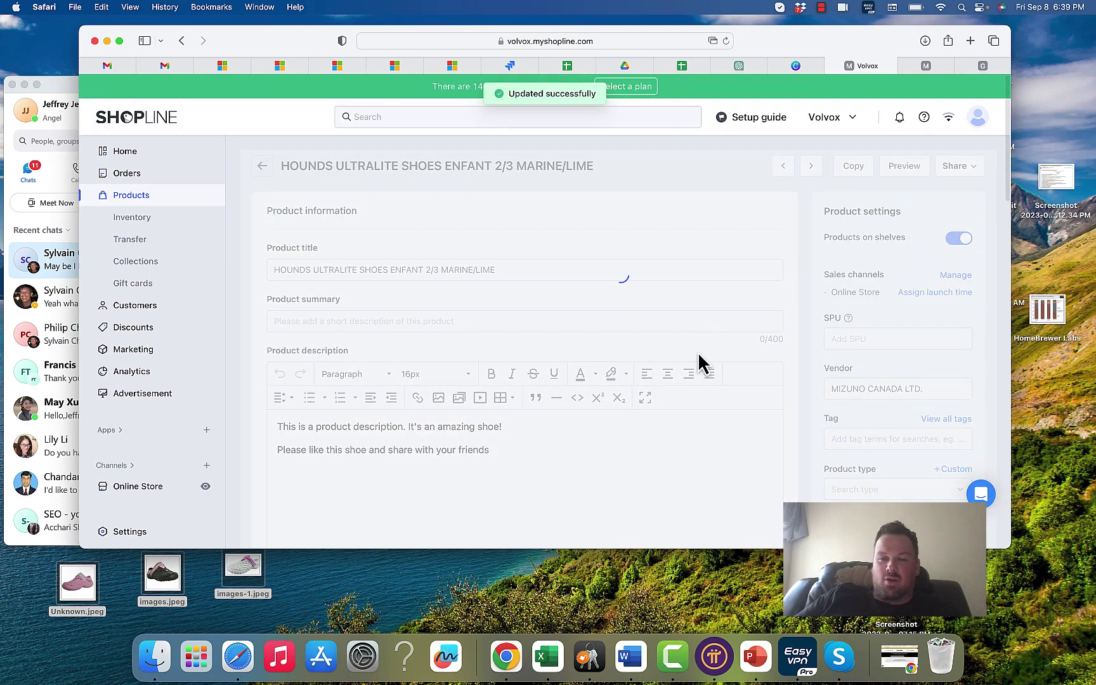
- Examine the SKU list for the variants, including the SKU, price, tax and inventory strategy columns
{"action": "scroll", "coordinate": [699, 357], "scroll_direction": "down", "scroll_amount": 20}
{"action": "scroll", "coordinate": [699, 357], "scroll_direction": "up", "scroll_amount": 11}
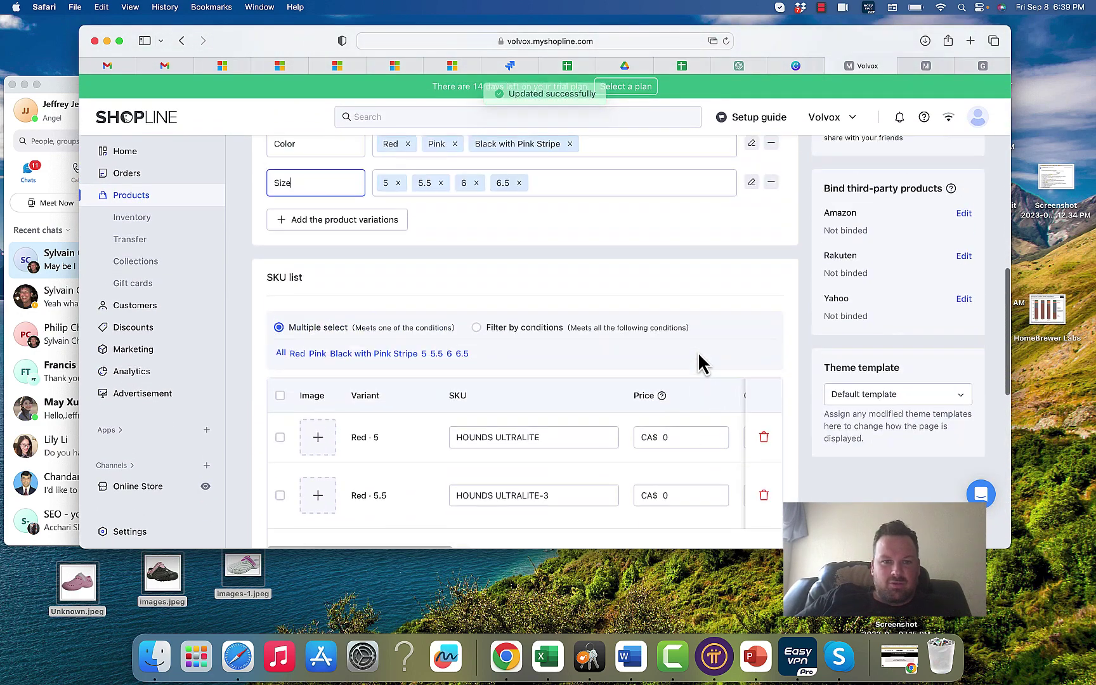
{"action": "scroll", "coordinate": [699, 357], "scroll_direction": "down", "scroll_amount": 3}
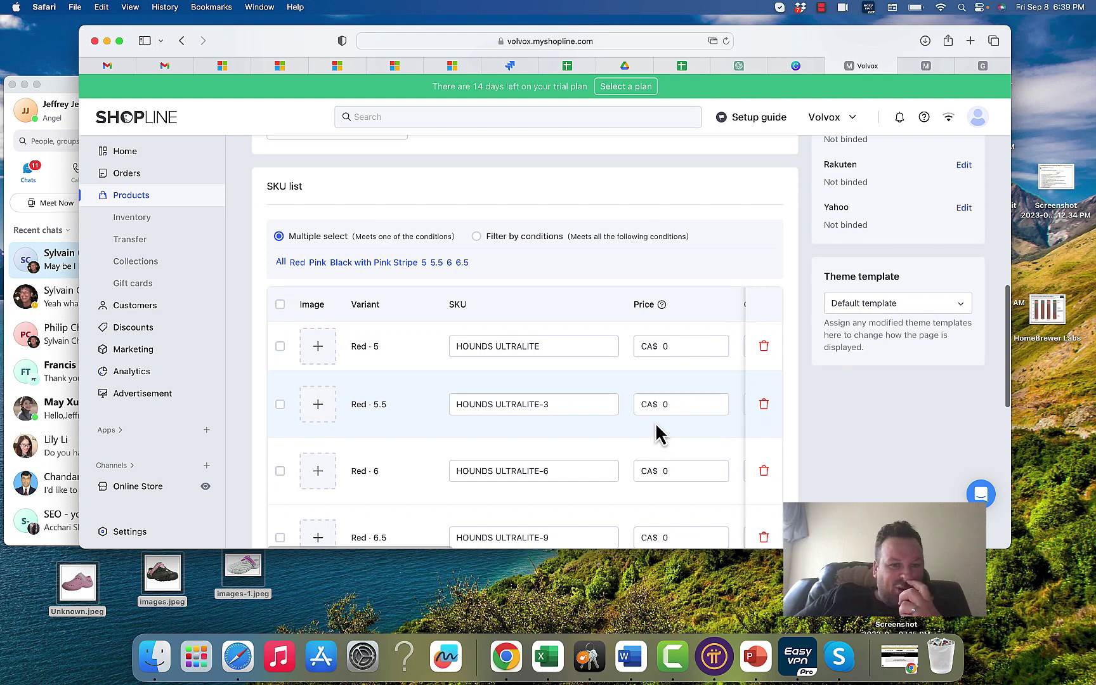
{"action": "scroll", "coordinate": [653, 433], "scroll_direction": "right", "scroll_amount": 5}
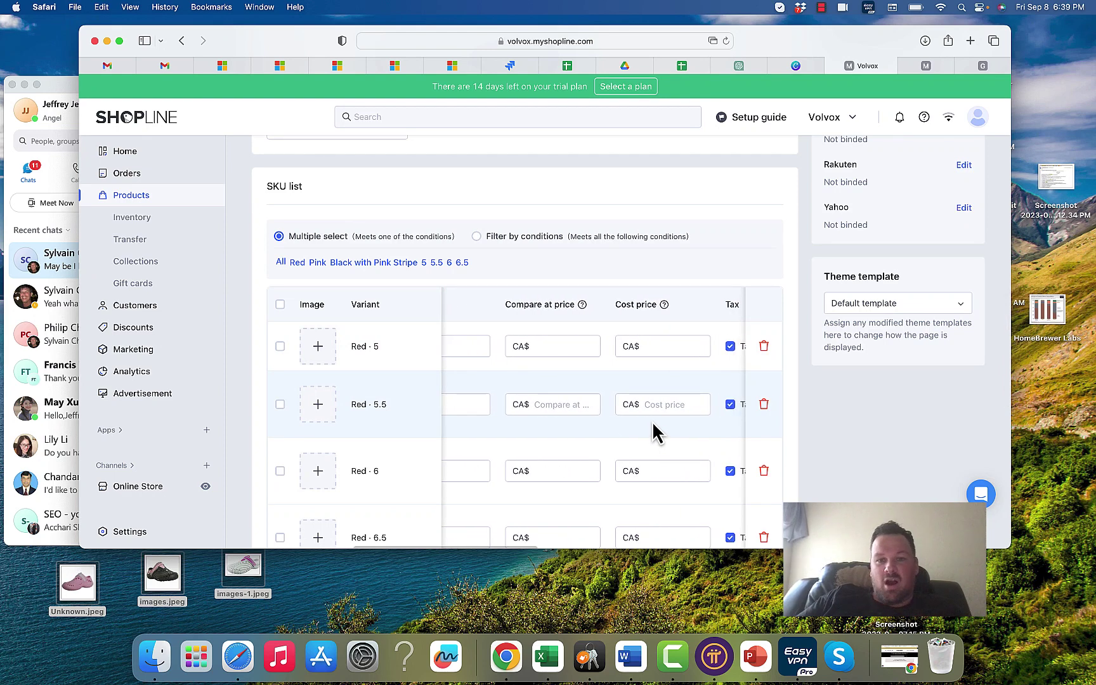
{"action": "scroll", "coordinate": [653, 423], "scroll_direction": "right", "scroll_amount": 2}
{"action": "scroll", "coordinate": [656, 431], "scroll_direction": "right", "scroll_amount": 6}
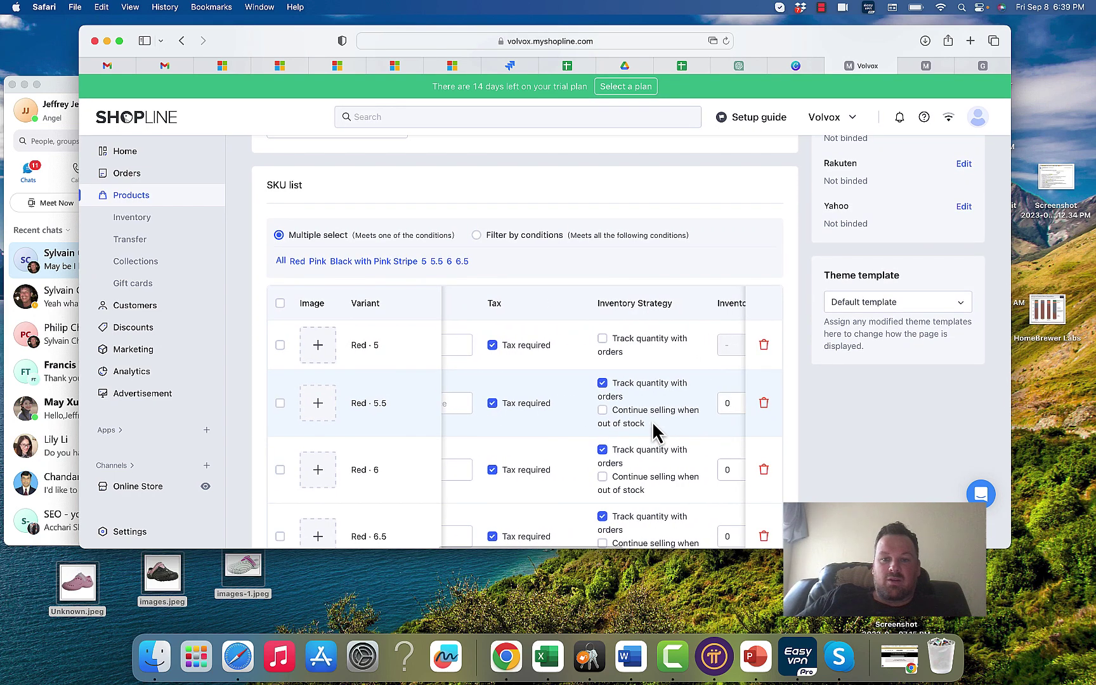
- Examine the remaining SKU list columns, including inventory, weight, fulfillment and barcode, and view the metafields of the Red 5 variant
{"action": "scroll", "coordinate": [661, 424], "scroll_direction": "down", "scroll_amount": 5}
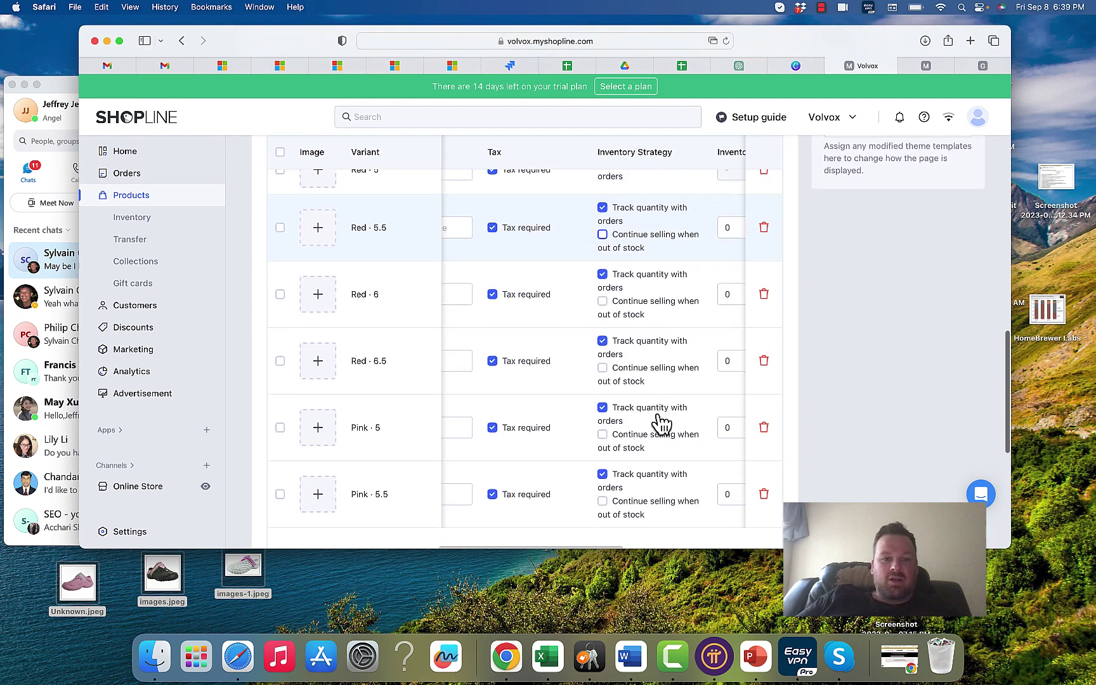
{"action": "scroll", "coordinate": [661, 423], "scroll_direction": "right", "scroll_amount": 6}
{"action": "scroll", "coordinate": [662, 424], "scroll_direction": "left", "scroll_amount": 1}
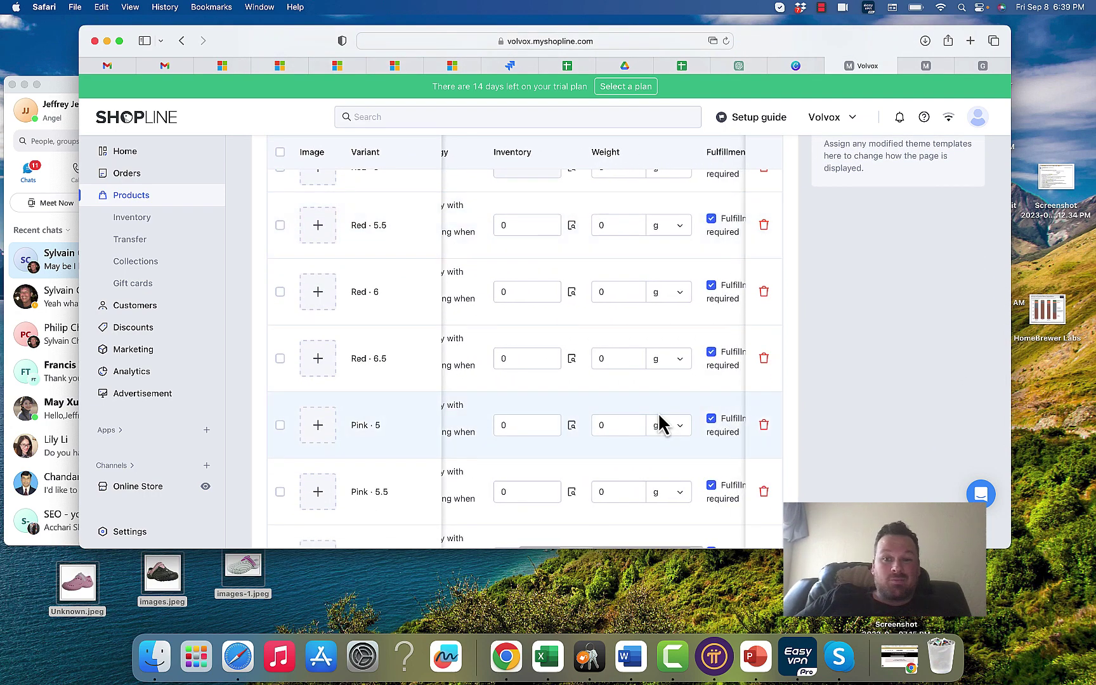
{"action": "scroll", "coordinate": [661, 423], "scroll_direction": "up", "scroll_amount": 4}
{"action": "scroll", "coordinate": [661, 410], "scroll_direction": "right", "scroll_amount": 5}
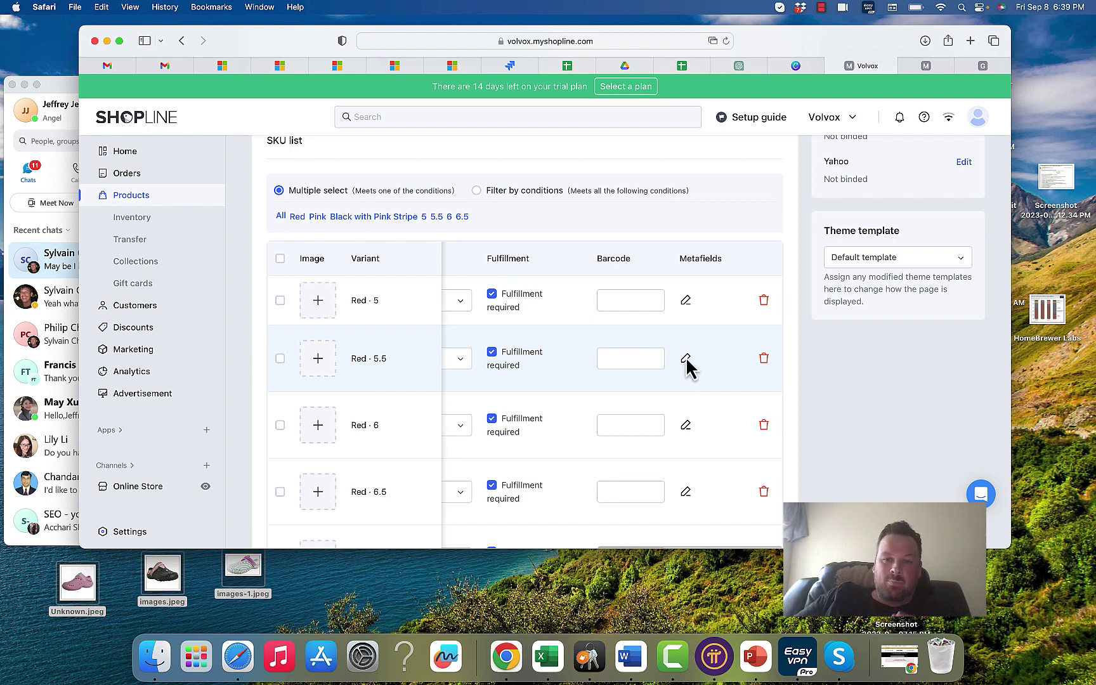
{"action": "left_click", "coordinate": [687, 303]}
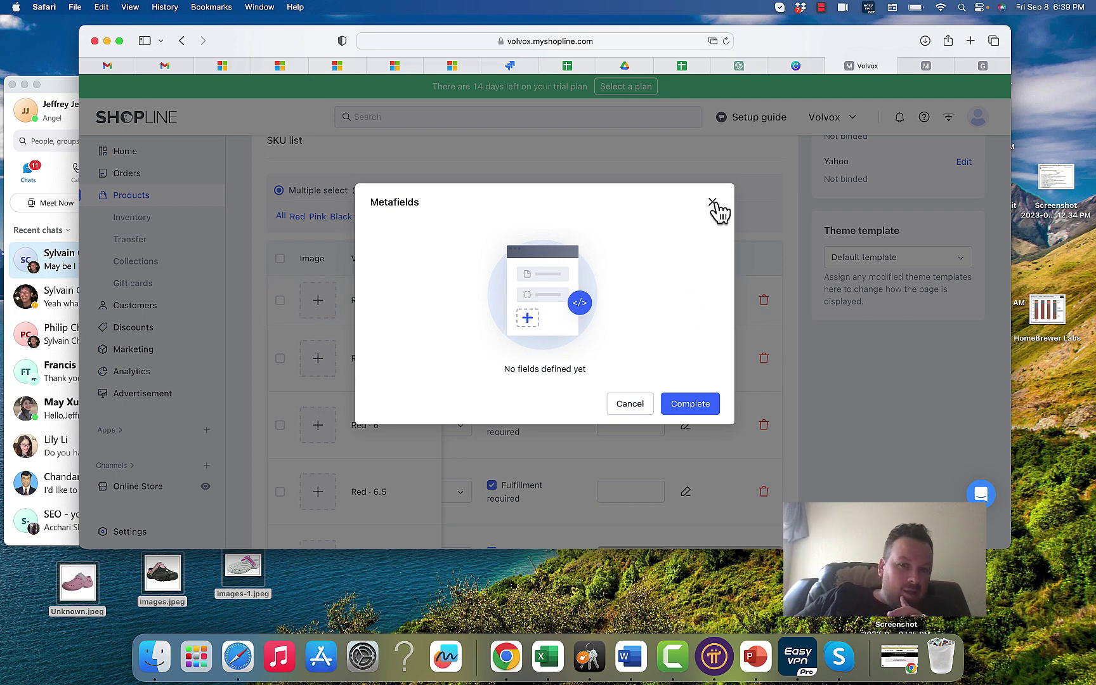
{"action": "left_click", "coordinate": [713, 203]}
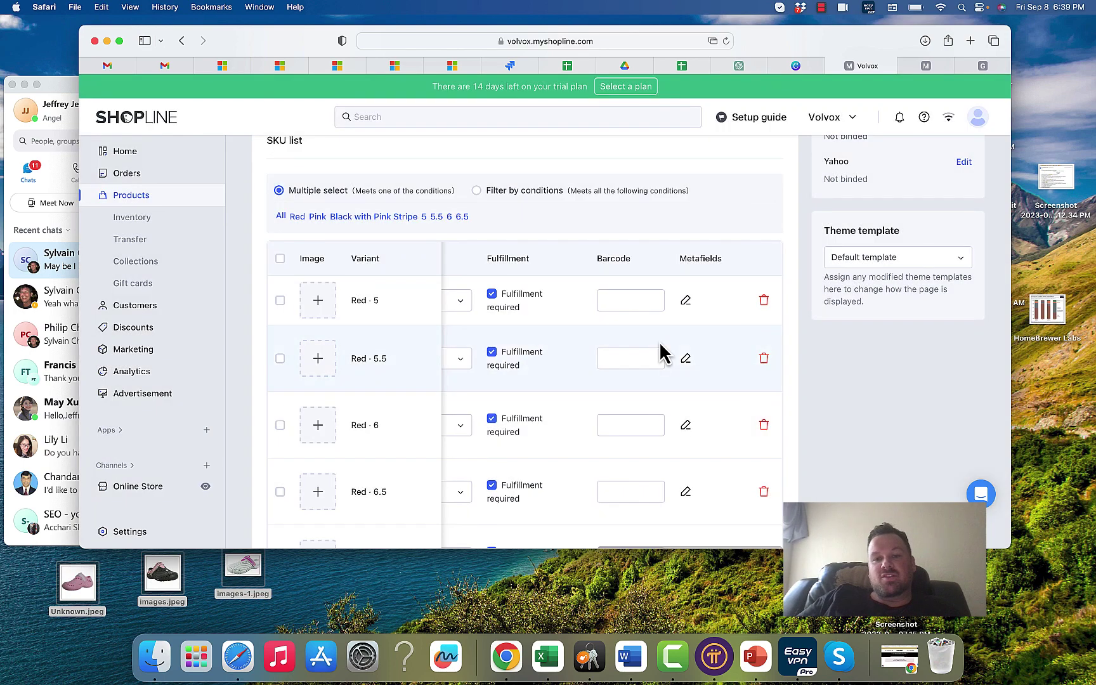
{"action": "scroll", "coordinate": [660, 350], "scroll_direction": "left", "scroll_amount": 5}
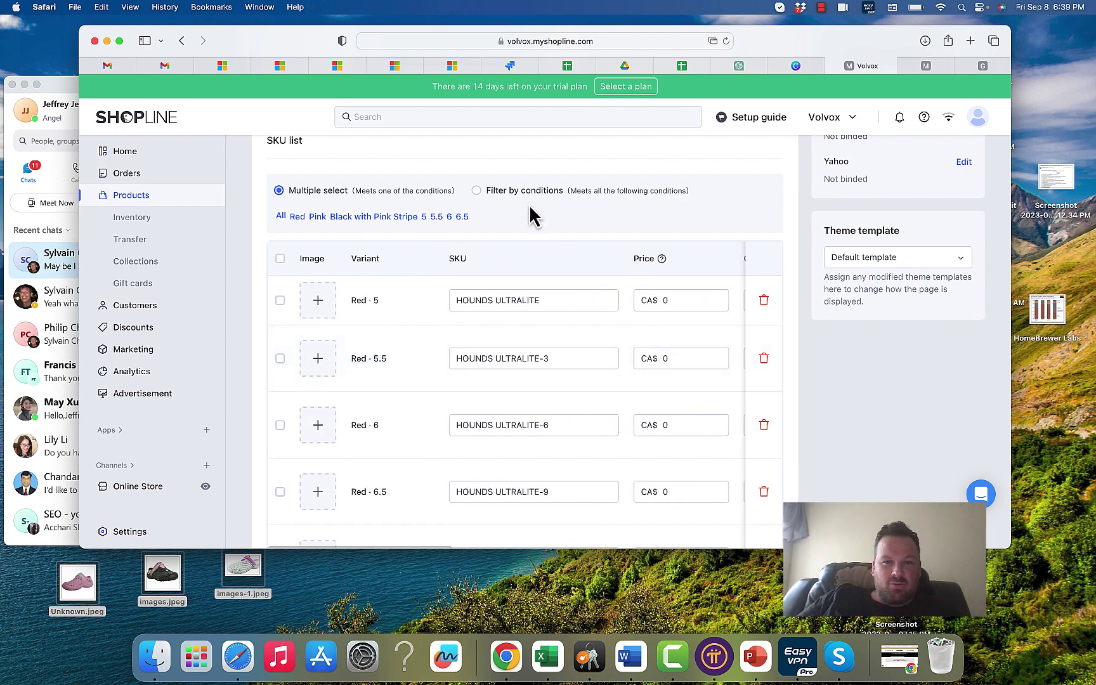
- Select all Black with Pink Stripe variants in the SKU list and examine the bulk editing options
{"action": "scroll", "coordinate": [579, 295], "scroll_direction": "down", "scroll_amount": 3}
{"action": "scroll", "coordinate": [576, 284], "scroll_direction": "down", "scroll_amount": 5}
{"action": "scroll", "coordinate": [539, 292], "scroll_direction": "up", "scroll_amount": 10}
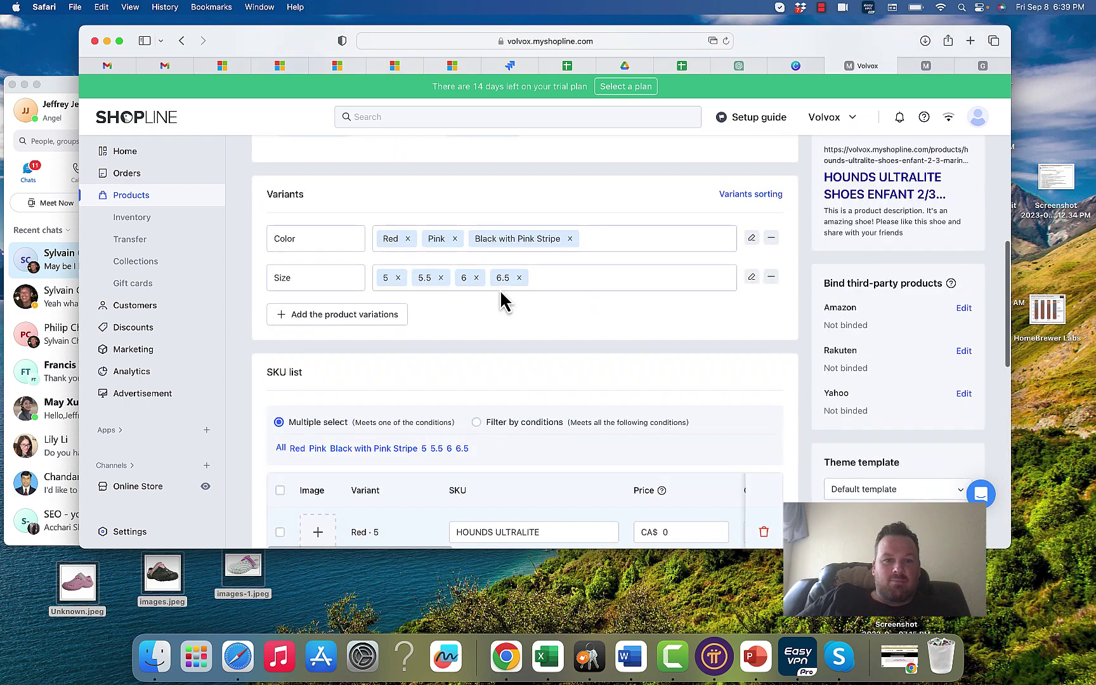
{"action": "left_click", "coordinate": [336, 449]}
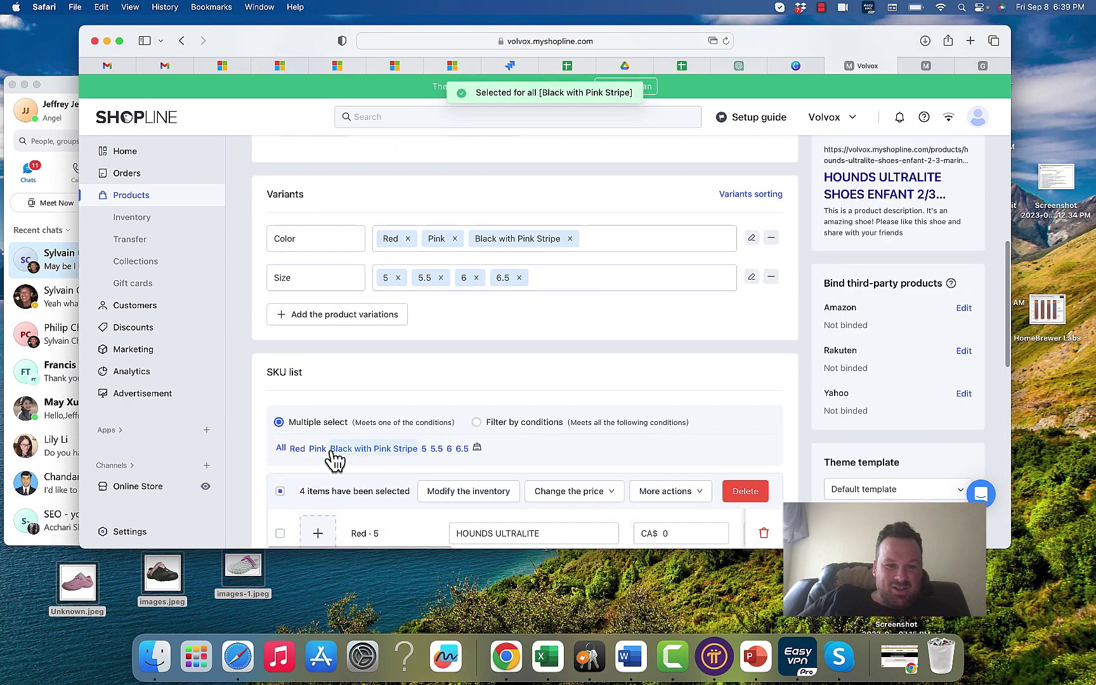
{"action": "scroll", "coordinate": [548, 379], "scroll_direction": "down", "scroll_amount": 3}
{"action": "scroll", "coordinate": [607, 358], "scroll_direction": "right", "scroll_amount": 10}
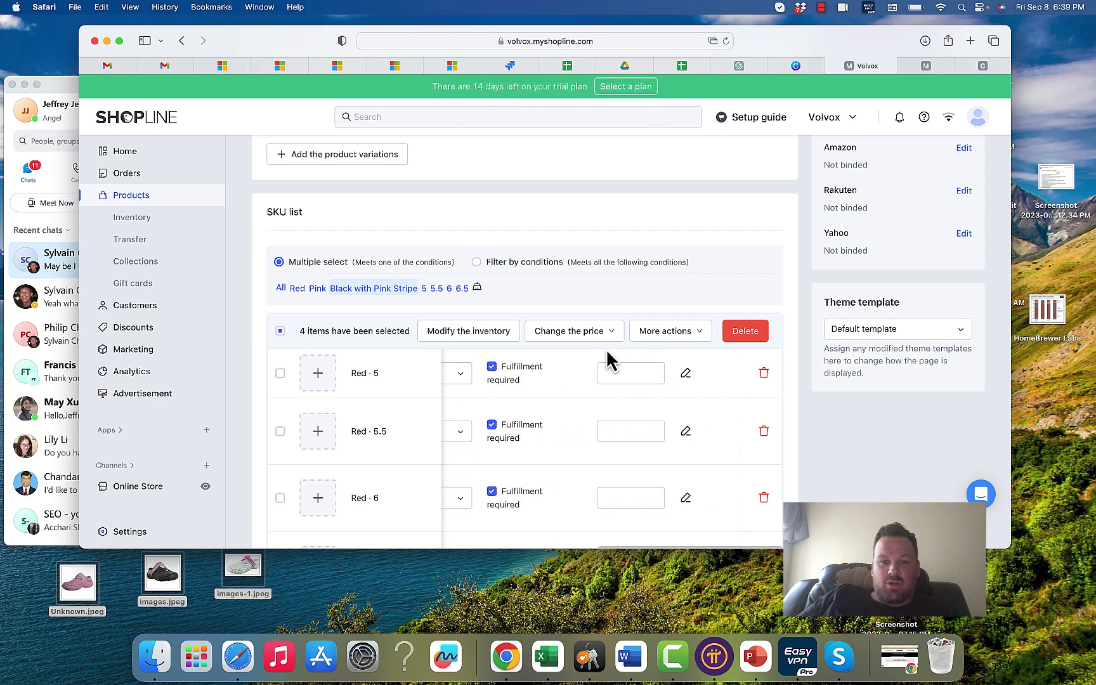
- Preview the shoe's product page in the store and return to the product editor
{"action": "scroll", "coordinate": [607, 359], "scroll_direction": "up", "scroll_amount": 15}
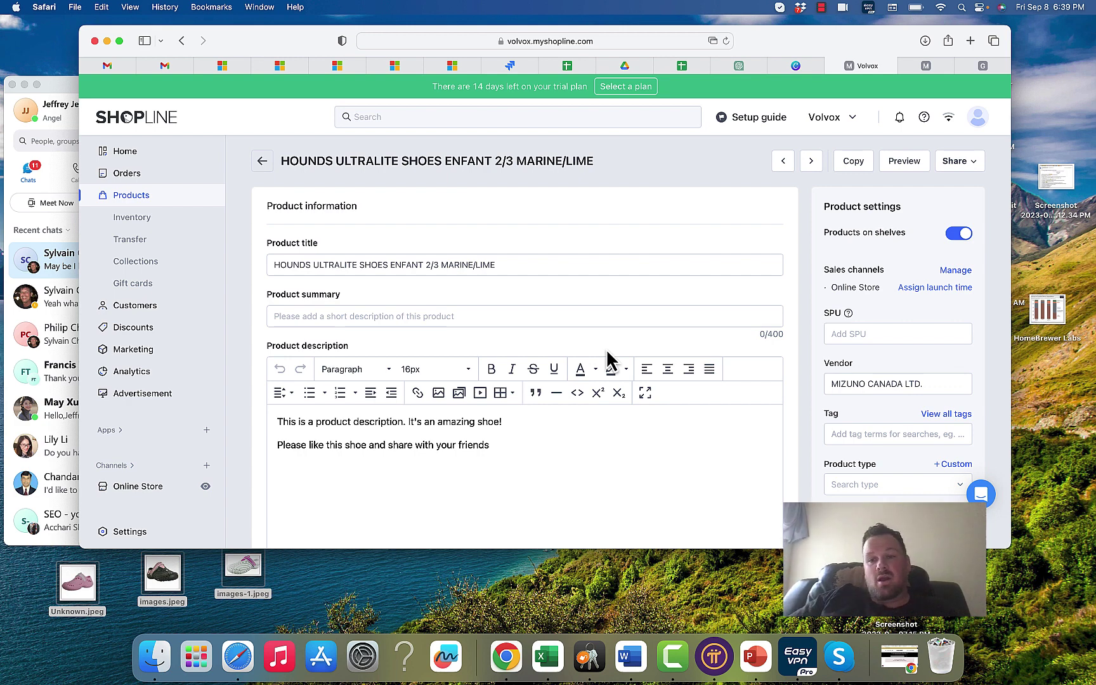
{"action": "left_click", "coordinate": [903, 164]}
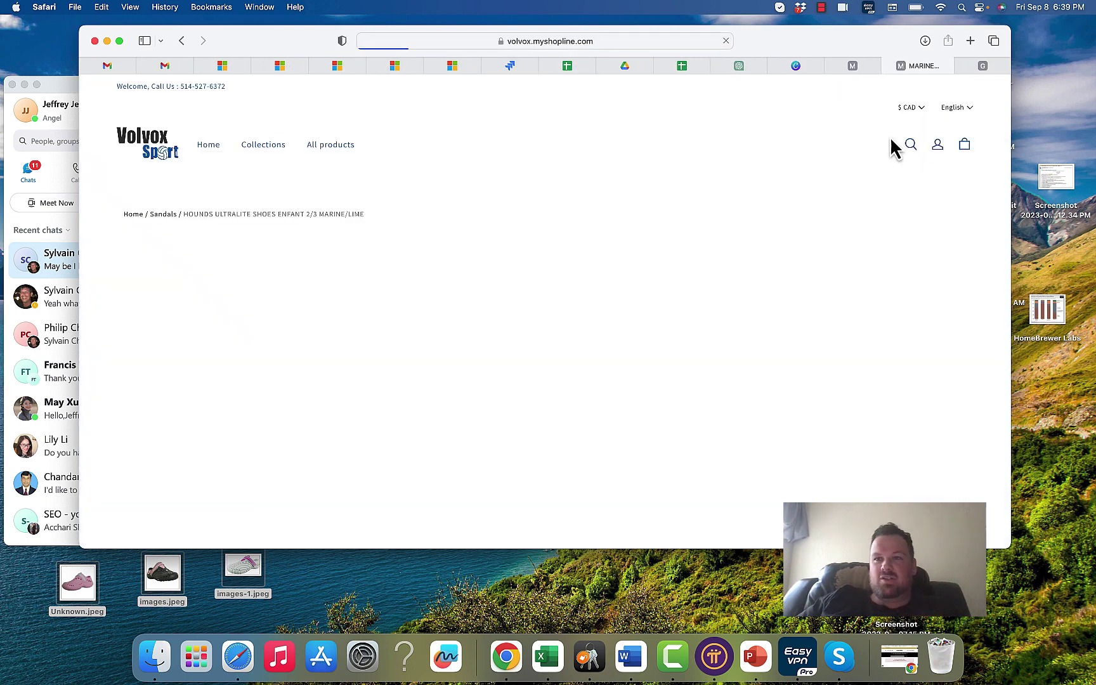
{"action": "left_click", "coordinate": [854, 65]}
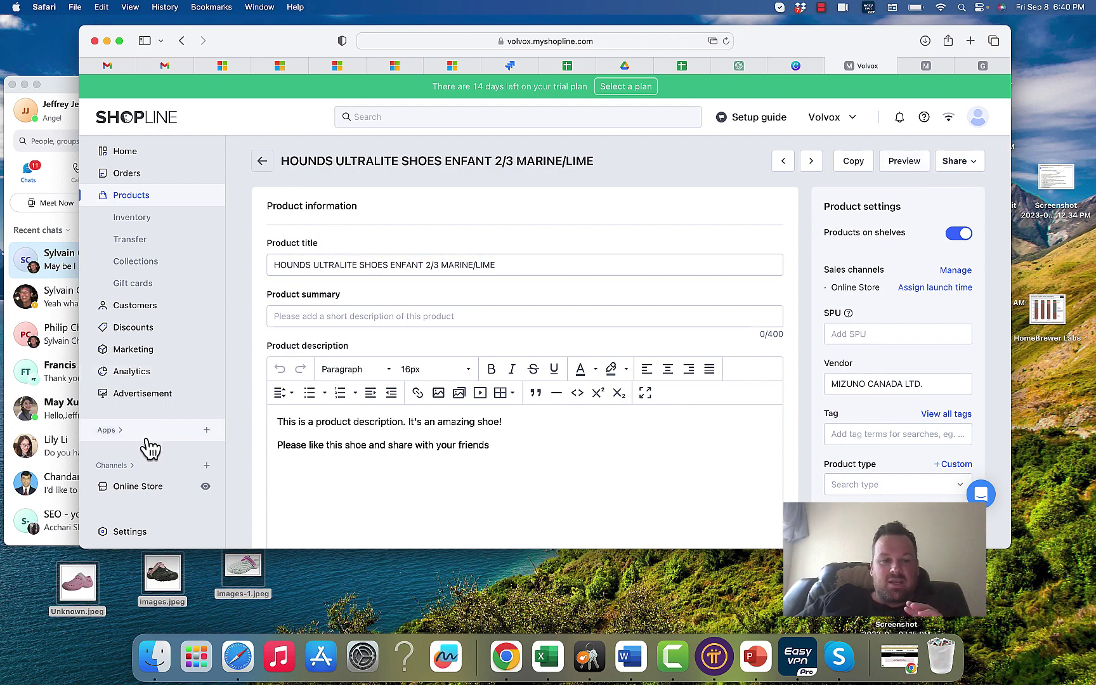
- In the online store's theme editor, create a product page template named Customized Template based on the Default template
{"action": "left_click", "coordinate": [146, 492]}
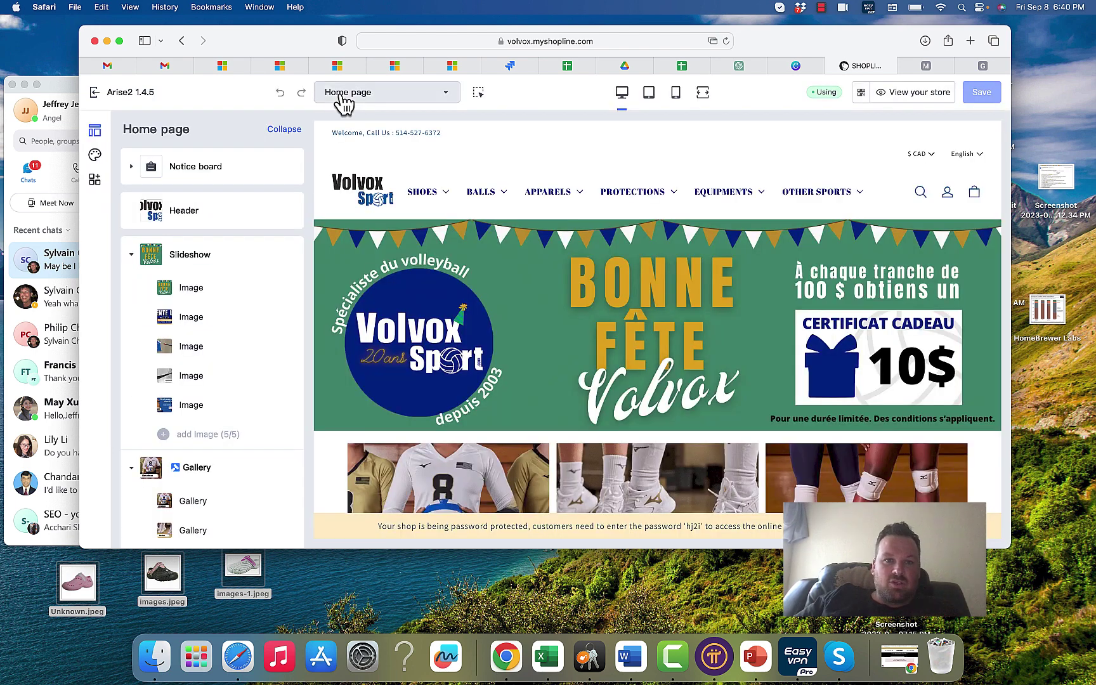
{"action": "left_click", "coordinate": [341, 95]}
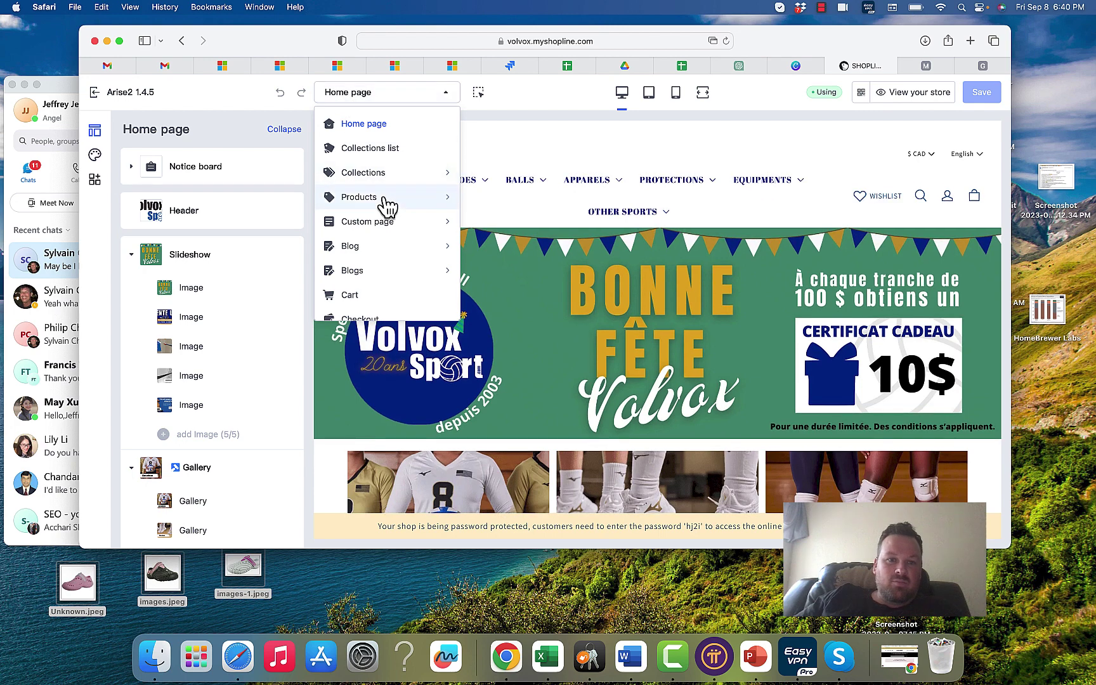
{"action": "left_click", "coordinate": [384, 201]}
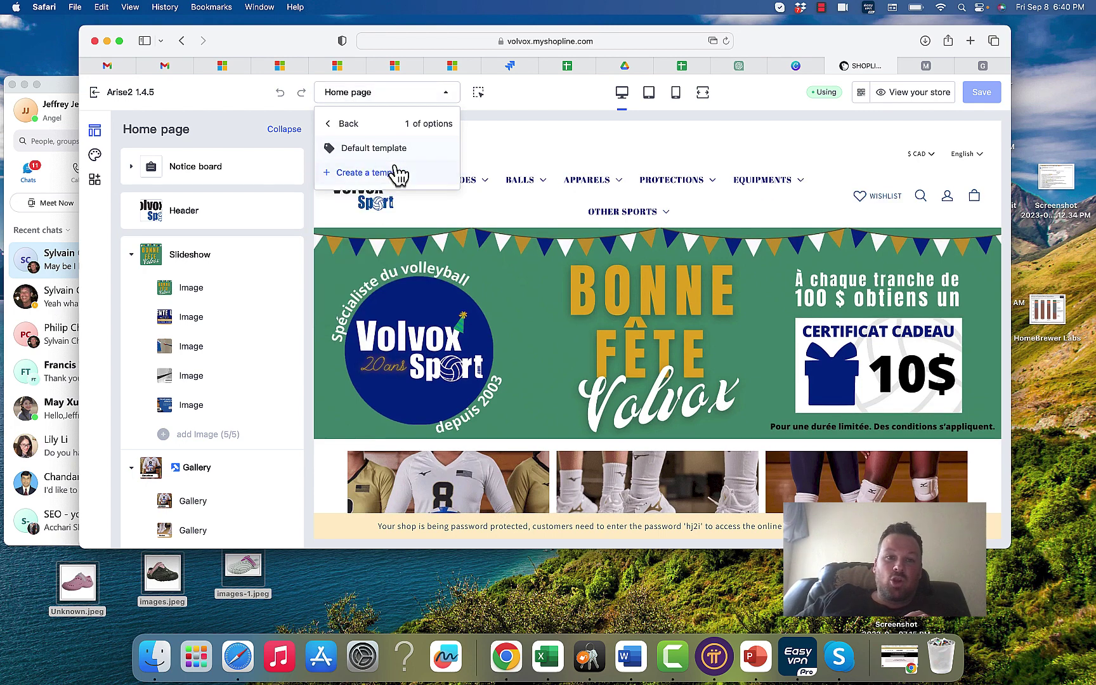
{"action": "left_click", "coordinate": [391, 177]}
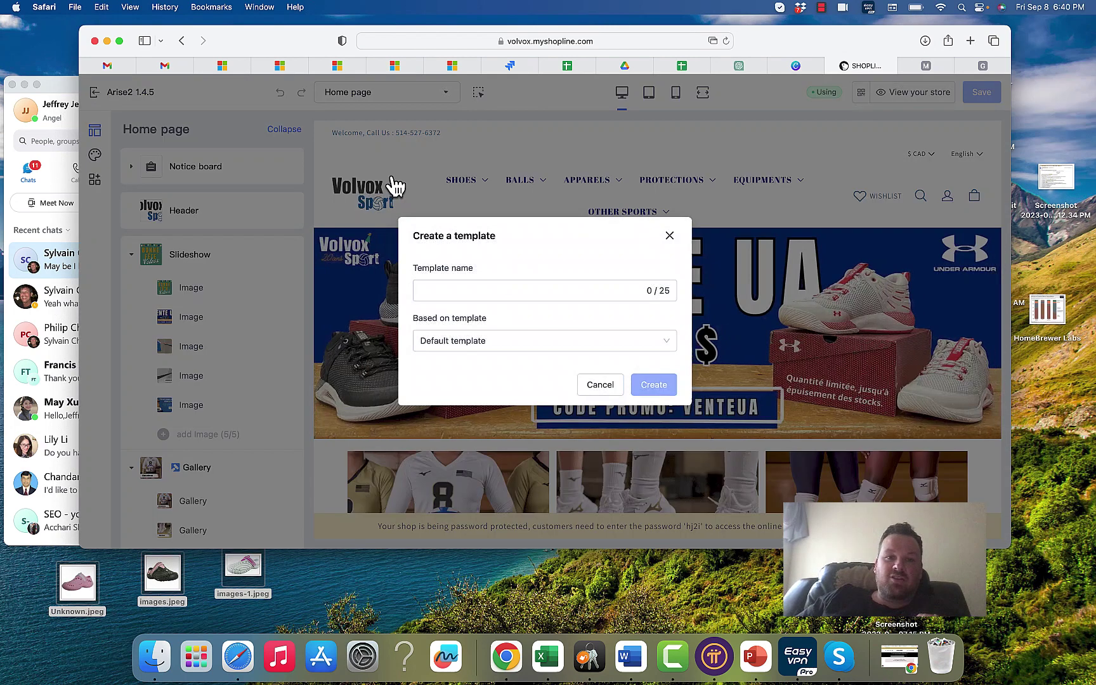
{"action": "left_click", "coordinate": [447, 291]}
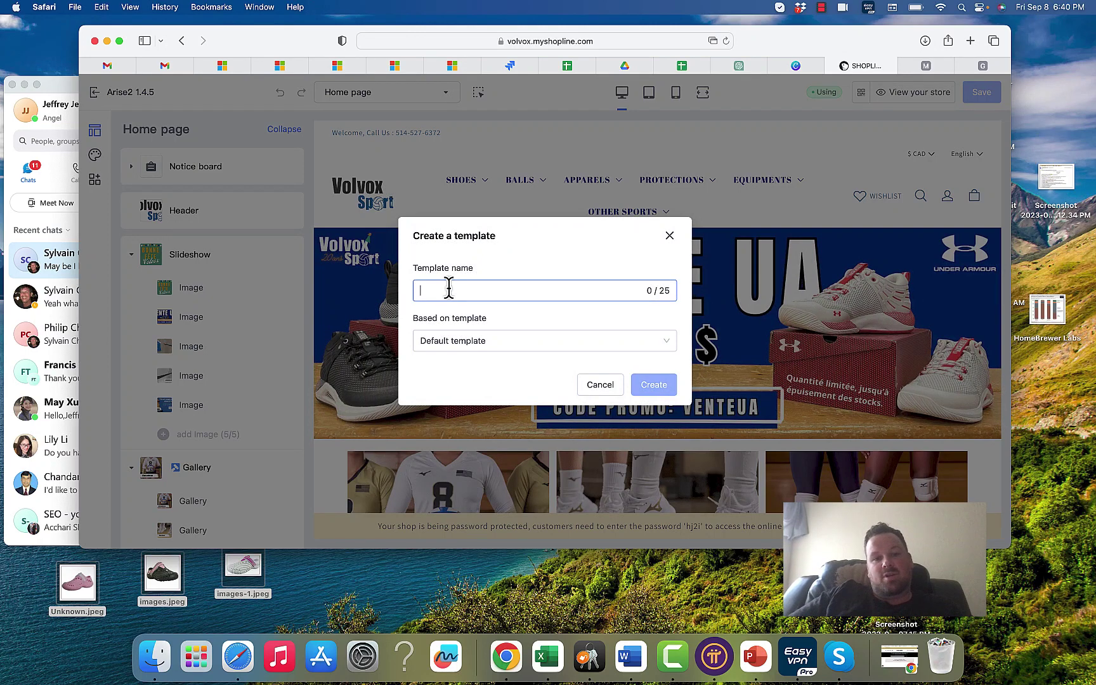
{"action": "type", "text": "Customized Template"}
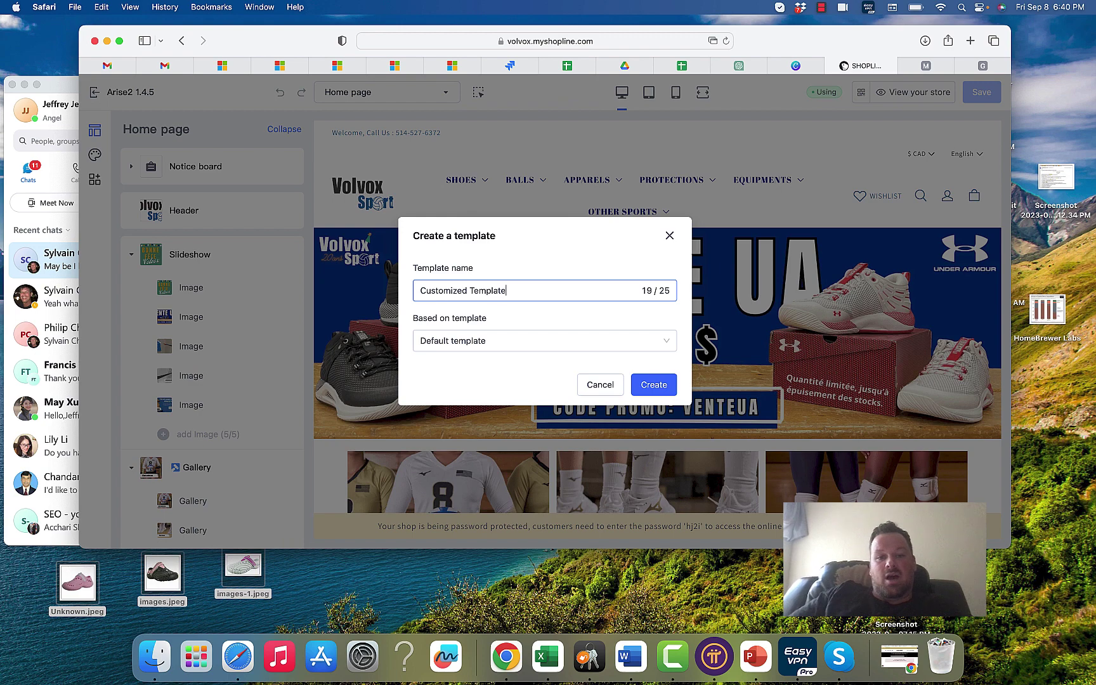
{"action": "left_click", "coordinate": [544, 349]}
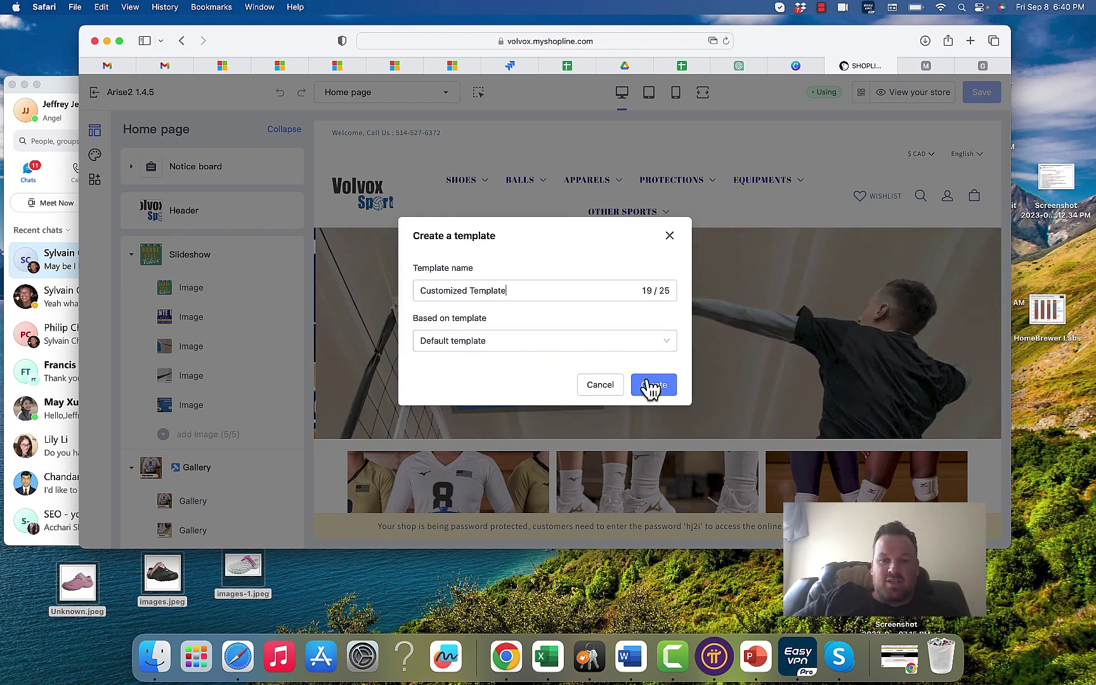
{"action": "left_click", "coordinate": [647, 383]}
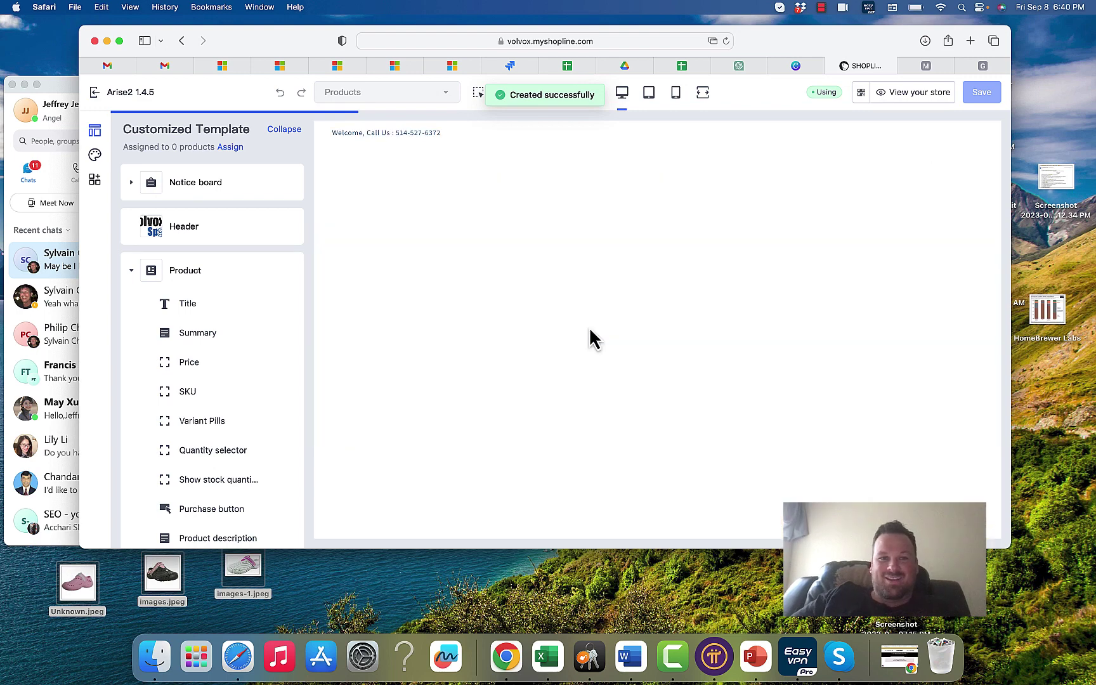
- Choose Customized Template from the product page templates and check its page preview
{"action": "left_click", "coordinate": [423, 95]}
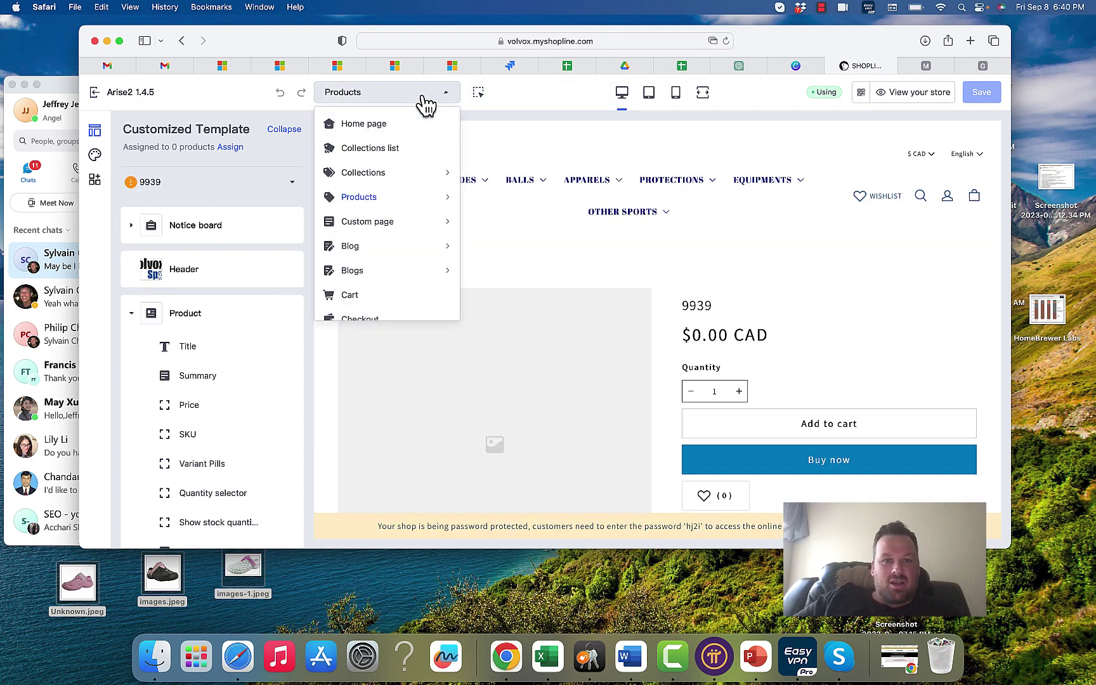
{"action": "left_click", "coordinate": [408, 199]}
{"action": "left_click", "coordinate": [414, 175]}
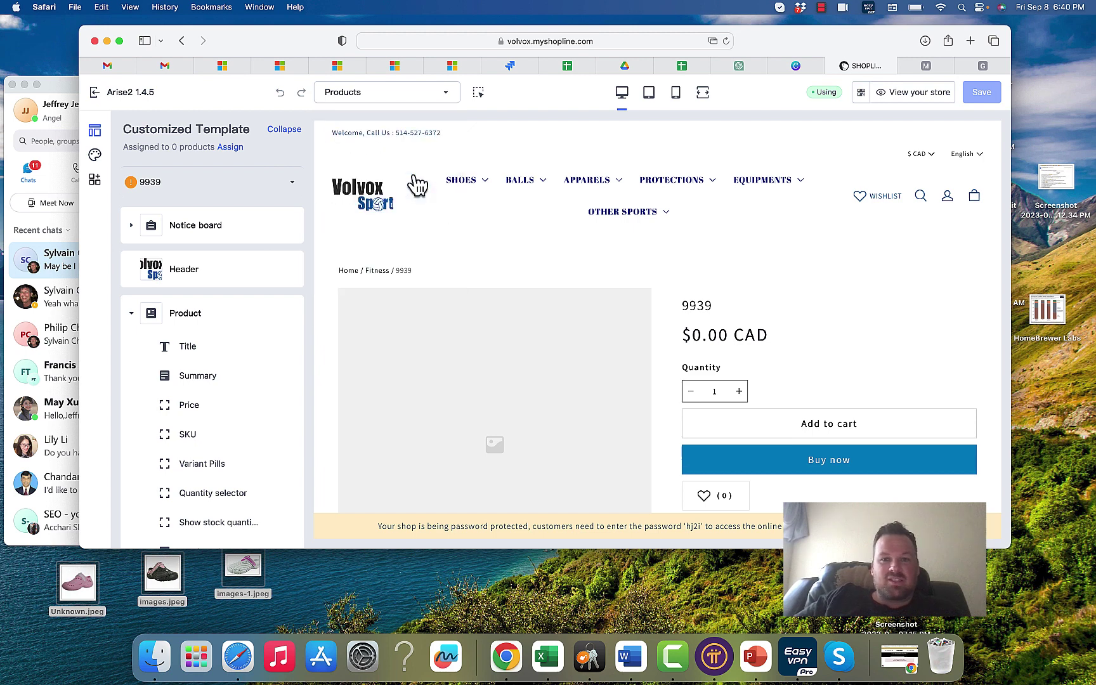
{"action": "scroll", "coordinate": [768, 254], "scroll_direction": "down", "scroll_amount": 2}
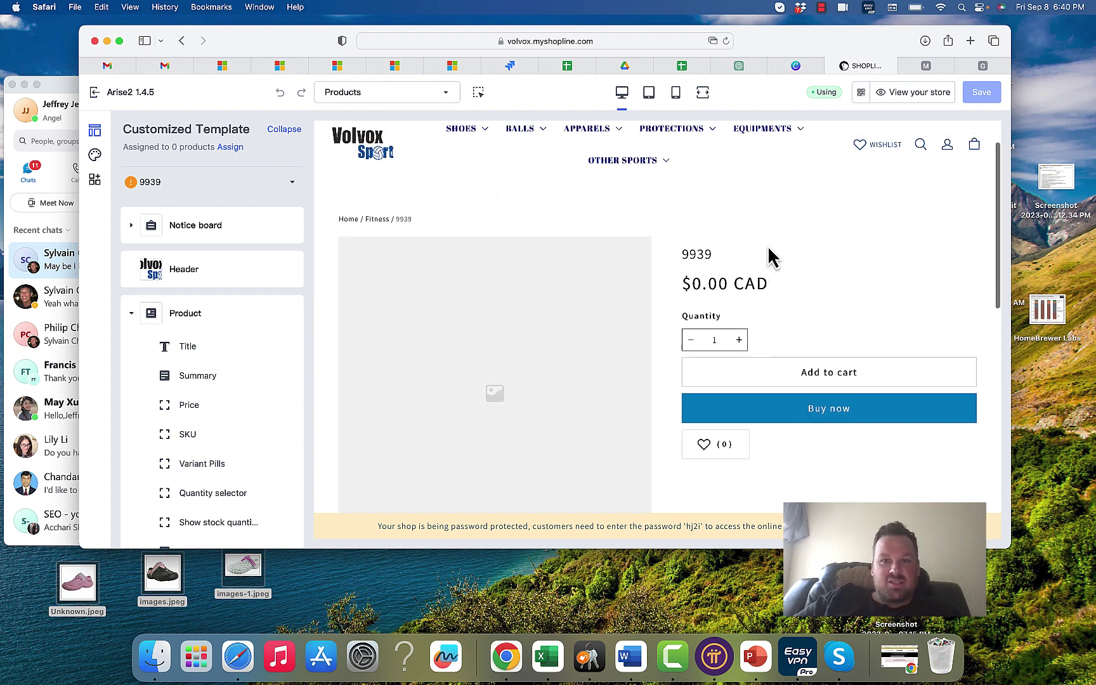
{"action": "scroll", "coordinate": [768, 251], "scroll_direction": "up", "scroll_amount": 2}
- Examine the Product section's blocks in the template and the content types that can be added to it
{"action": "scroll", "coordinate": [253, 368], "scroll_direction": "down", "scroll_amount": 6}
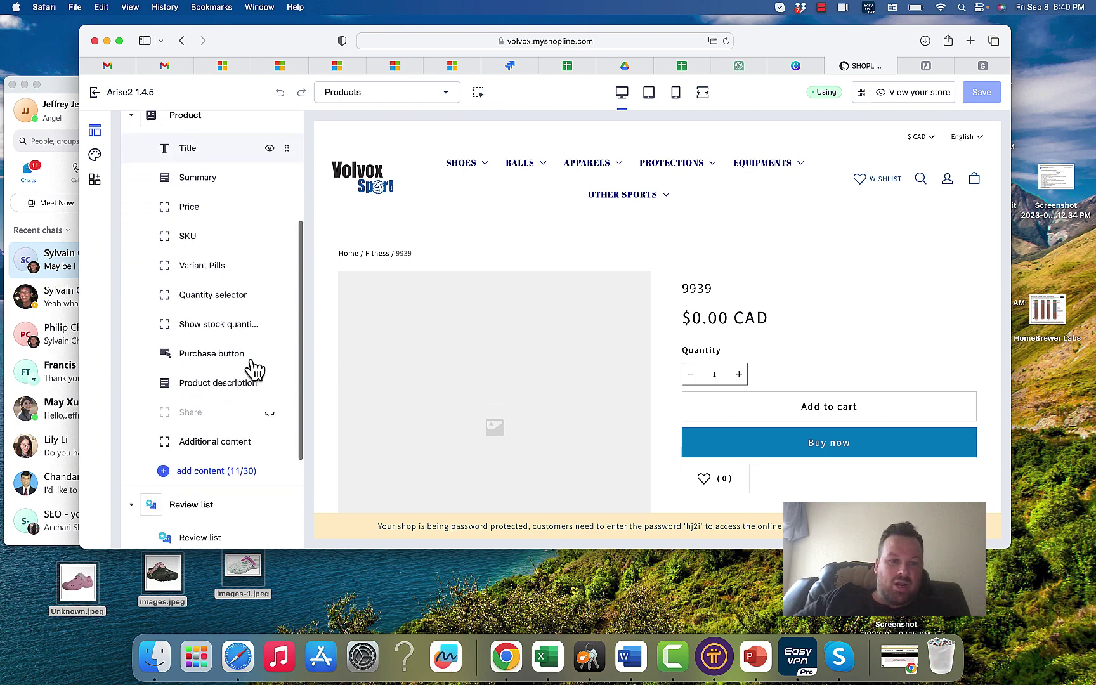
{"action": "scroll", "coordinate": [254, 368], "scroll_direction": "down", "scroll_amount": 4}
{"action": "left_click", "coordinate": [236, 313]}
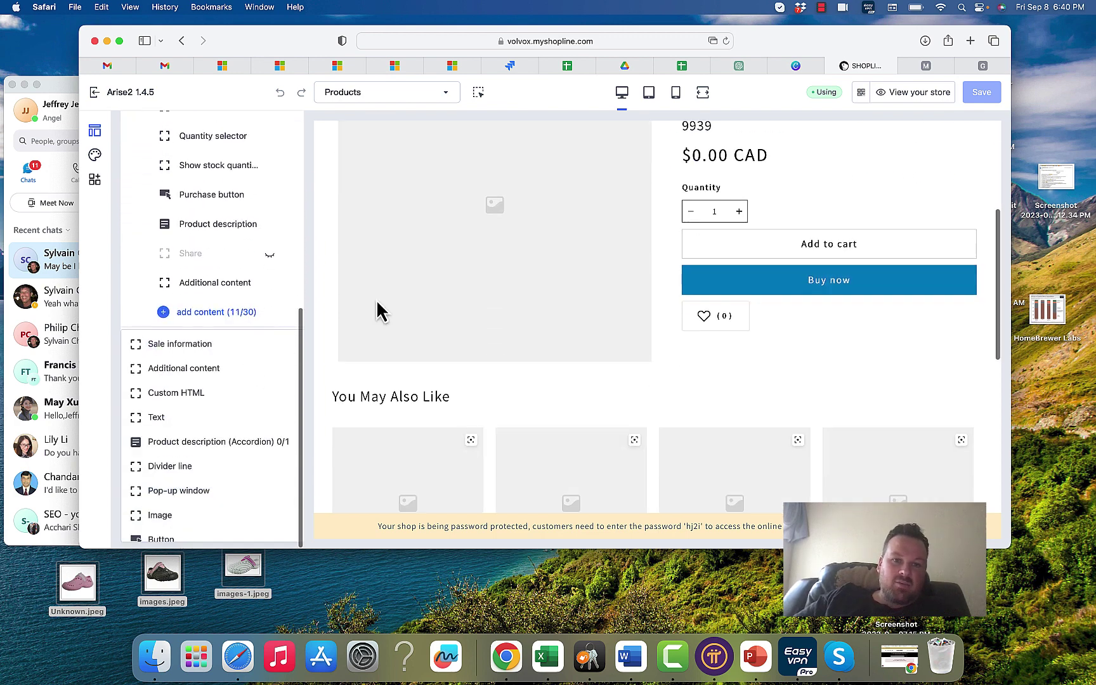
{"action": "scroll", "coordinate": [222, 412], "scroll_direction": "down", "scroll_amount": 8}
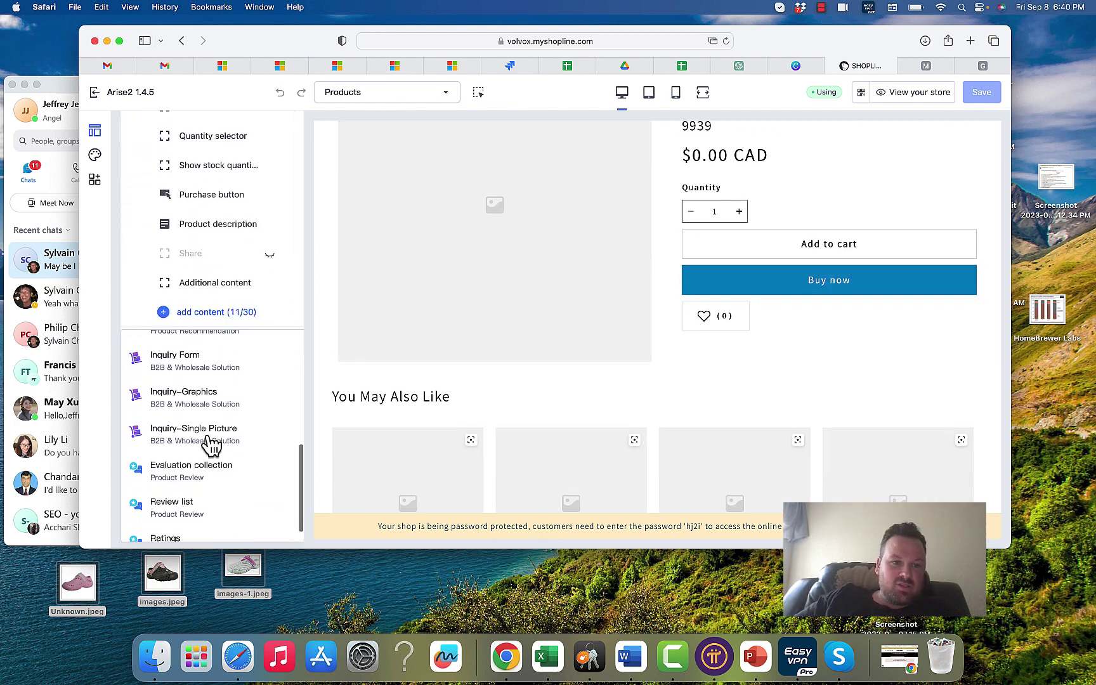
{"action": "scroll", "coordinate": [212, 438], "scroll_direction": "down", "scroll_amount": 1}
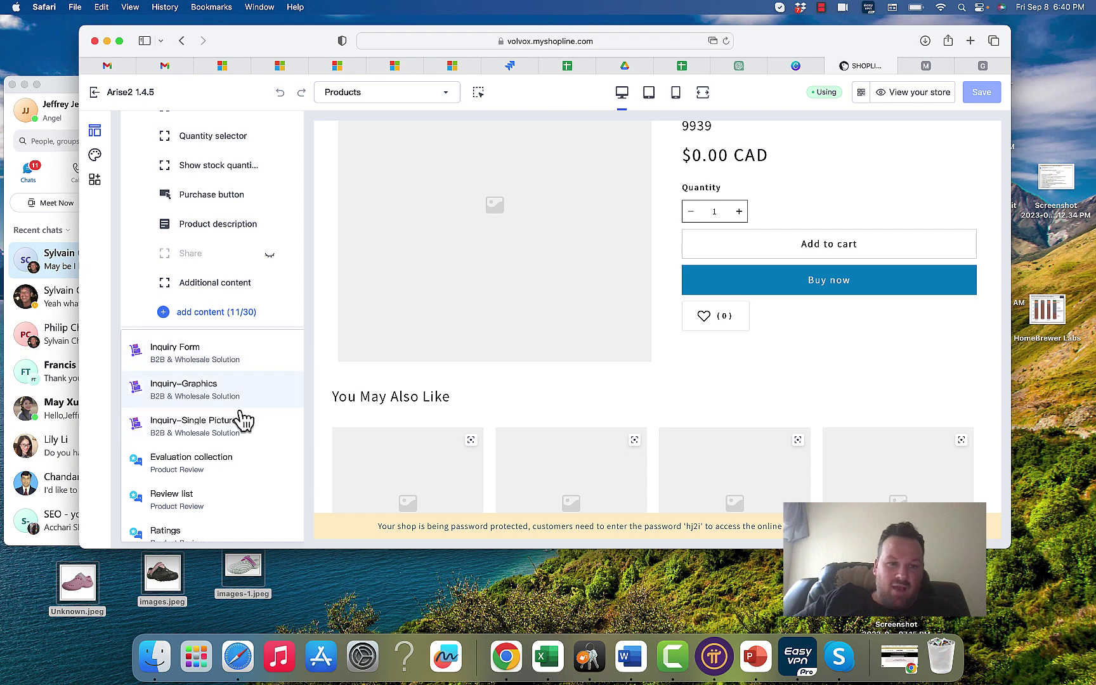
{"action": "scroll", "coordinate": [246, 421], "scroll_direction": "down", "scroll_amount": 1}
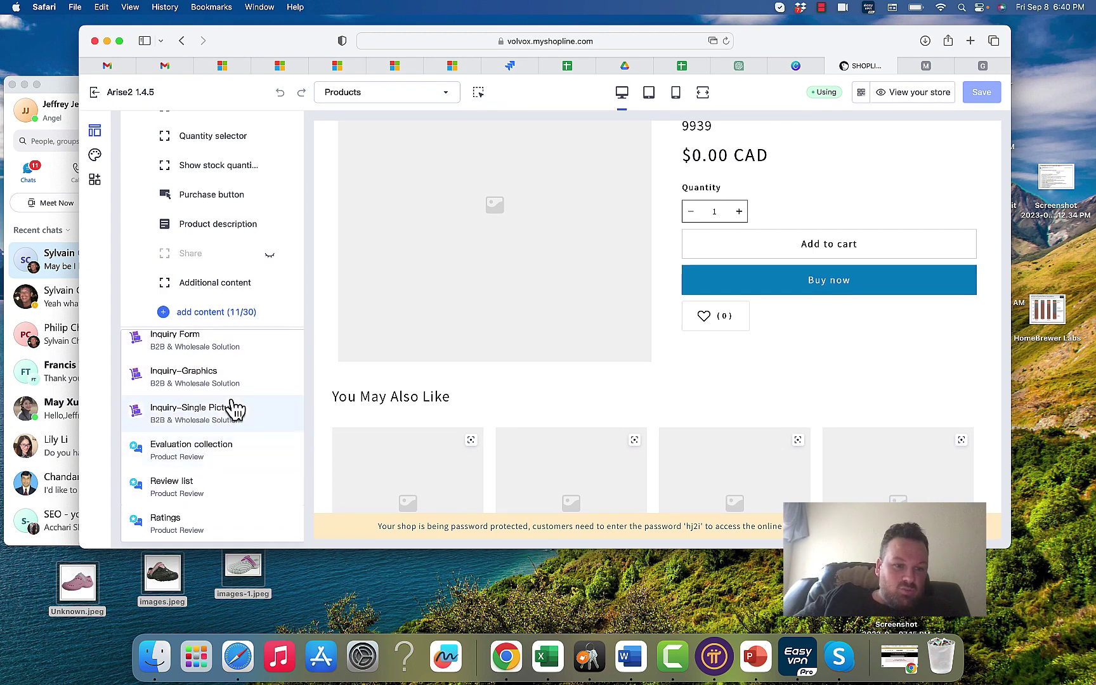
{"action": "scroll", "coordinate": [201, 485], "scroll_direction": "up", "scroll_amount": 10}
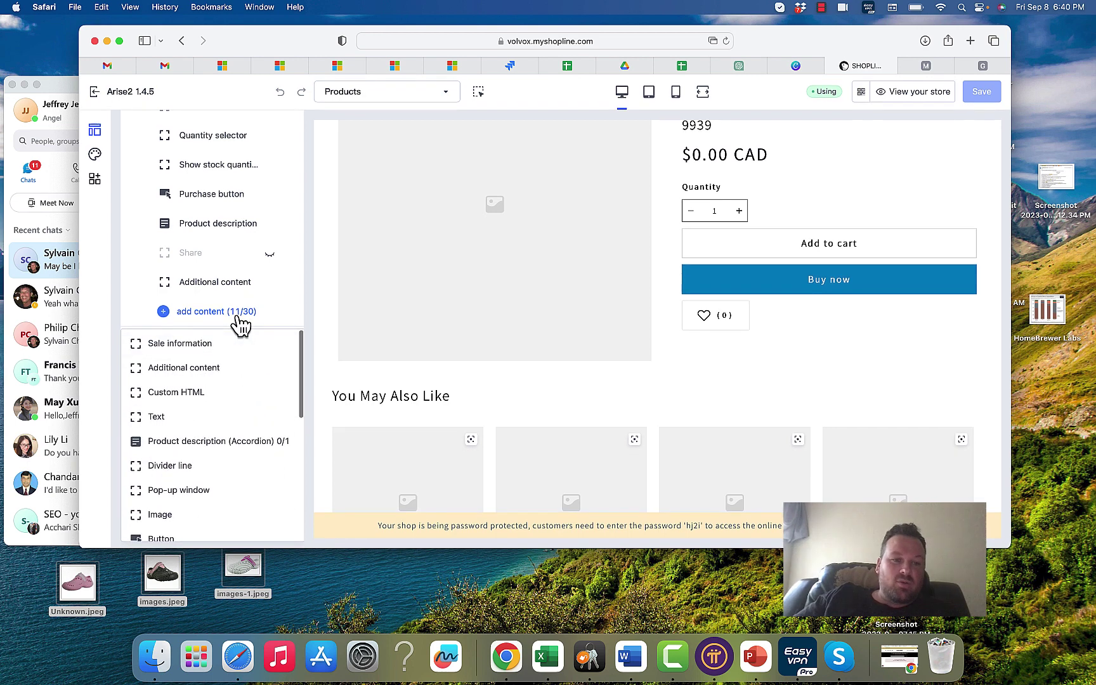
{"action": "left_click", "coordinate": [281, 313]}
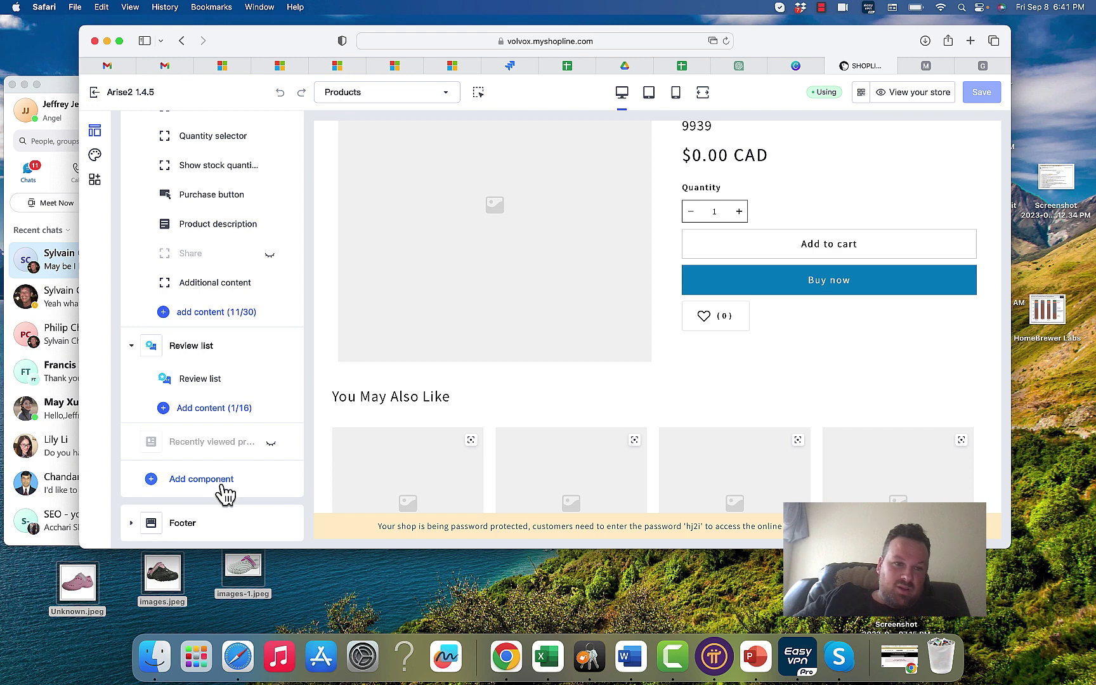
- Add a Video component above the template's footer and check its placement in the page preview
{"action": "left_click", "coordinate": [200, 479]}
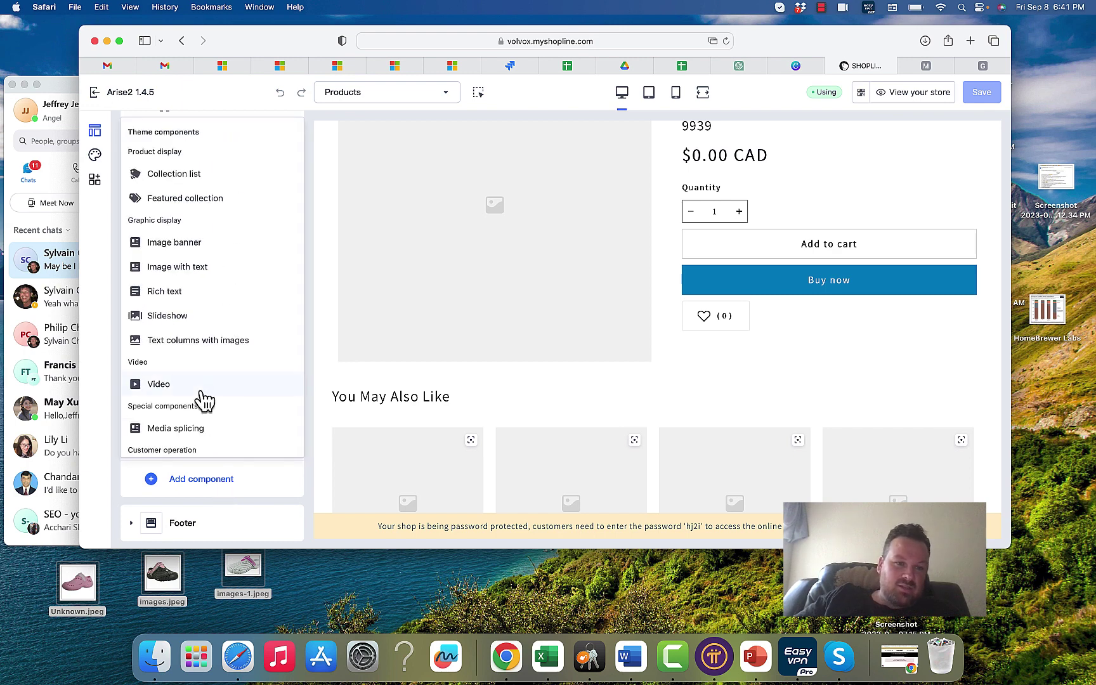
{"action": "scroll", "coordinate": [201, 397], "scroll_direction": "down", "scroll_amount": 1}
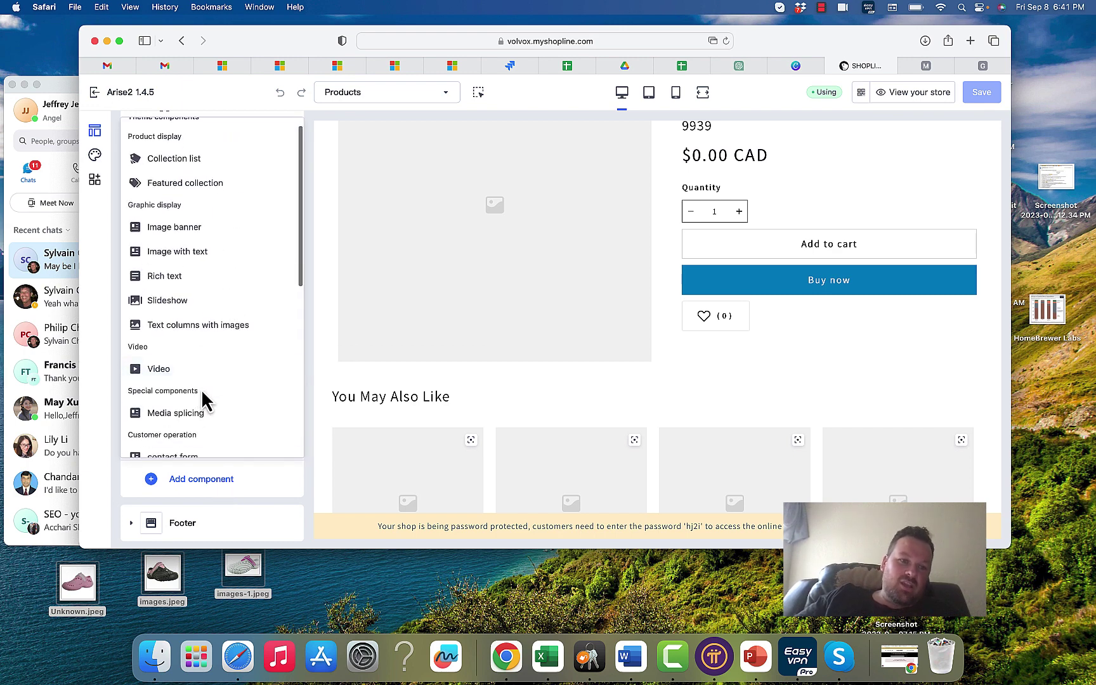
{"action": "left_click", "coordinate": [180, 377]}
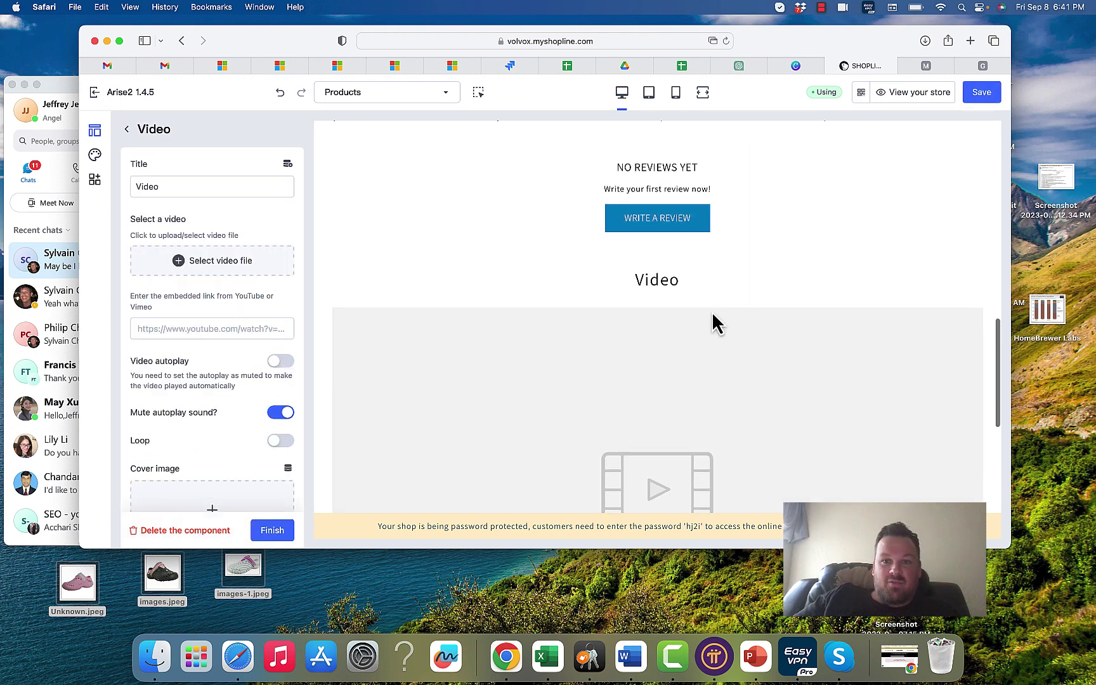
{"action": "scroll", "coordinate": [824, 222], "scroll_direction": "up", "scroll_amount": 5}
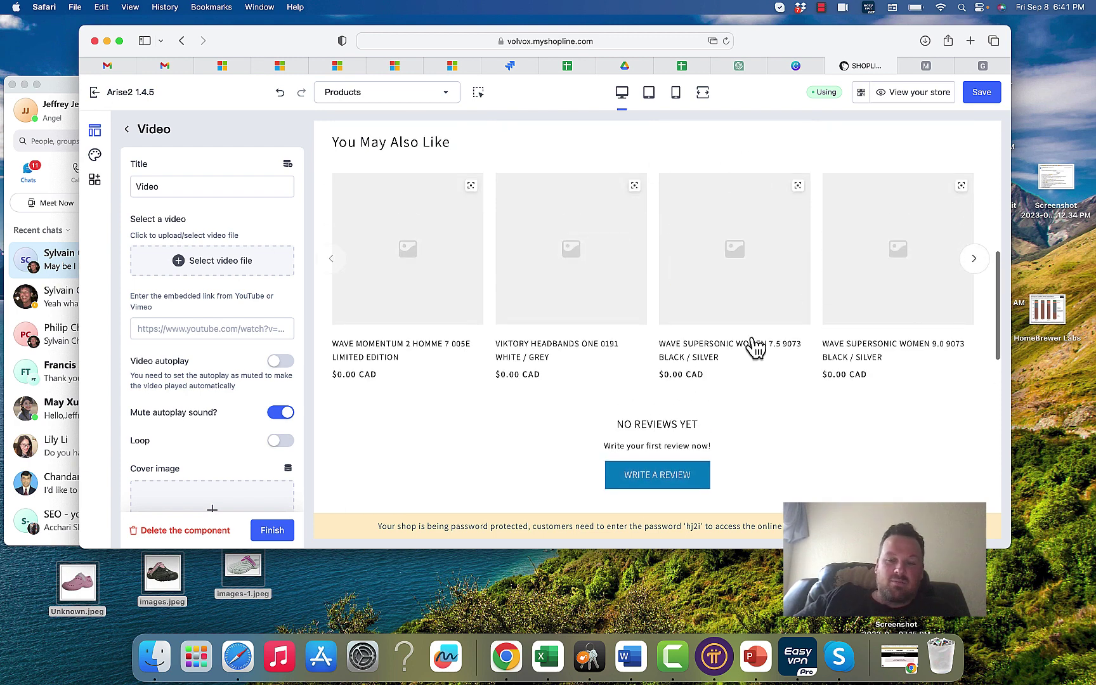
{"action": "scroll", "coordinate": [755, 348], "scroll_direction": "down", "scroll_amount": 3}
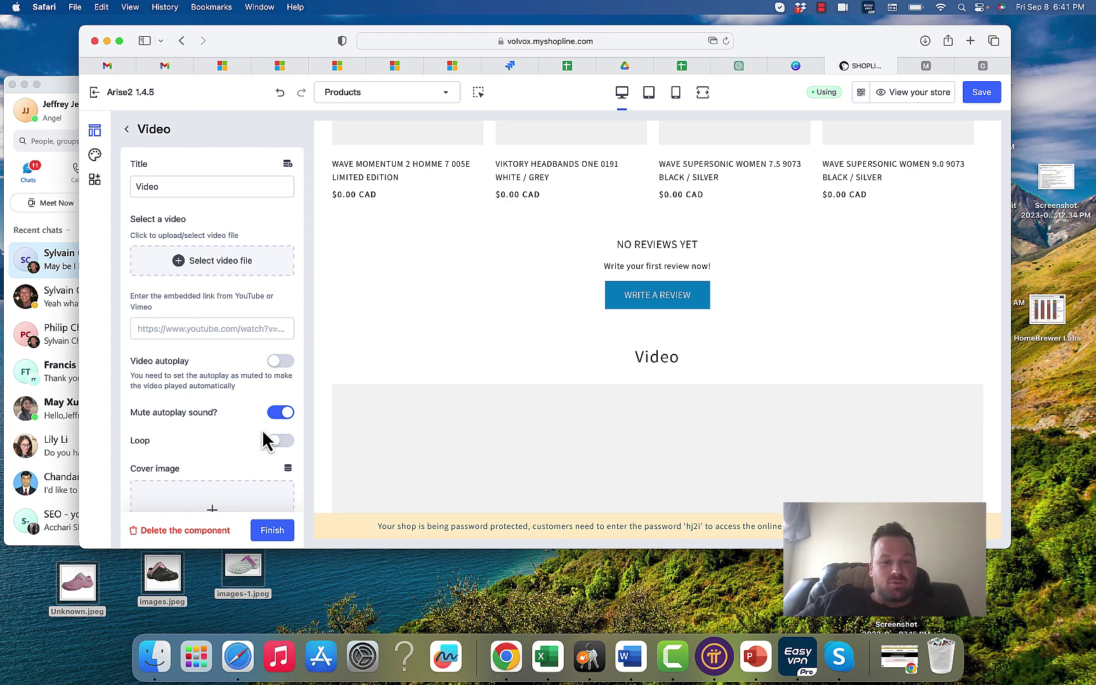
- Look over the Video component's settings, and delete the component from the Customized Template
{"action": "scroll", "coordinate": [265, 439], "scroll_direction": "down", "scroll_amount": 5}
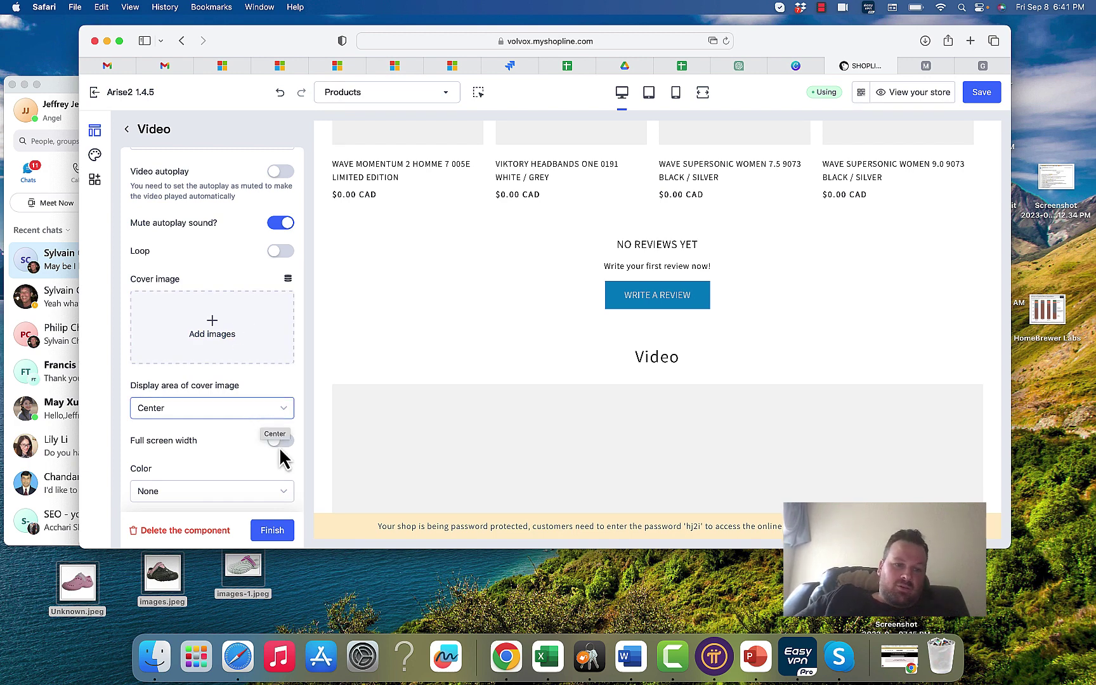
{"action": "scroll", "coordinate": [289, 448], "scroll_direction": "up", "scroll_amount": 5}
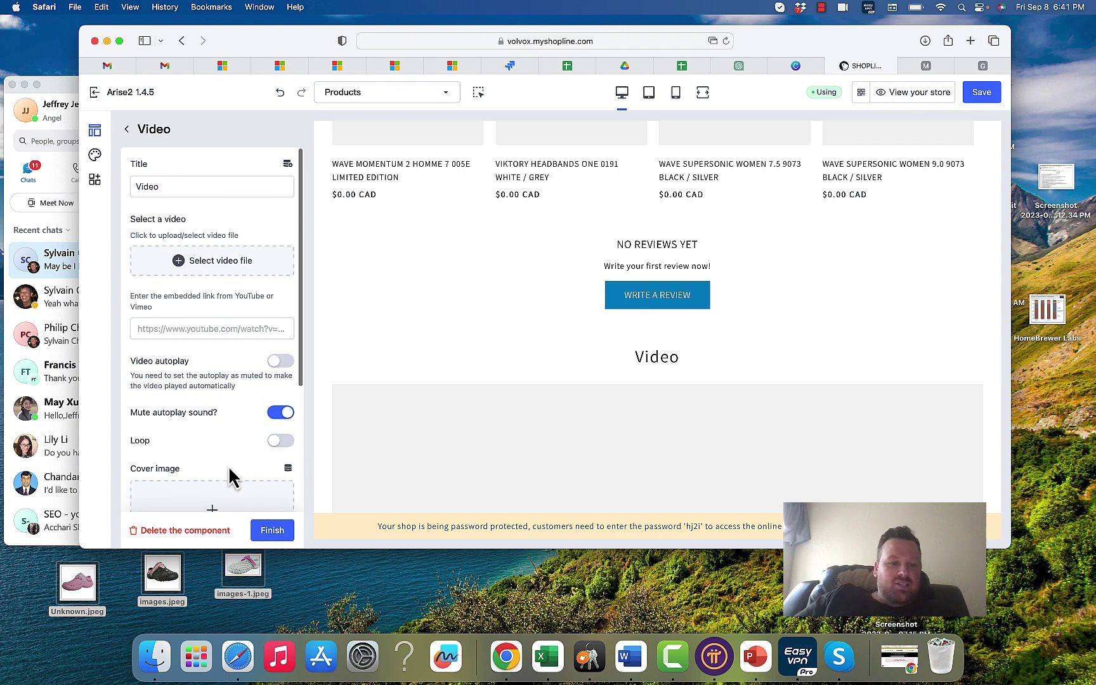
{"action": "left_click", "coordinate": [195, 538]}
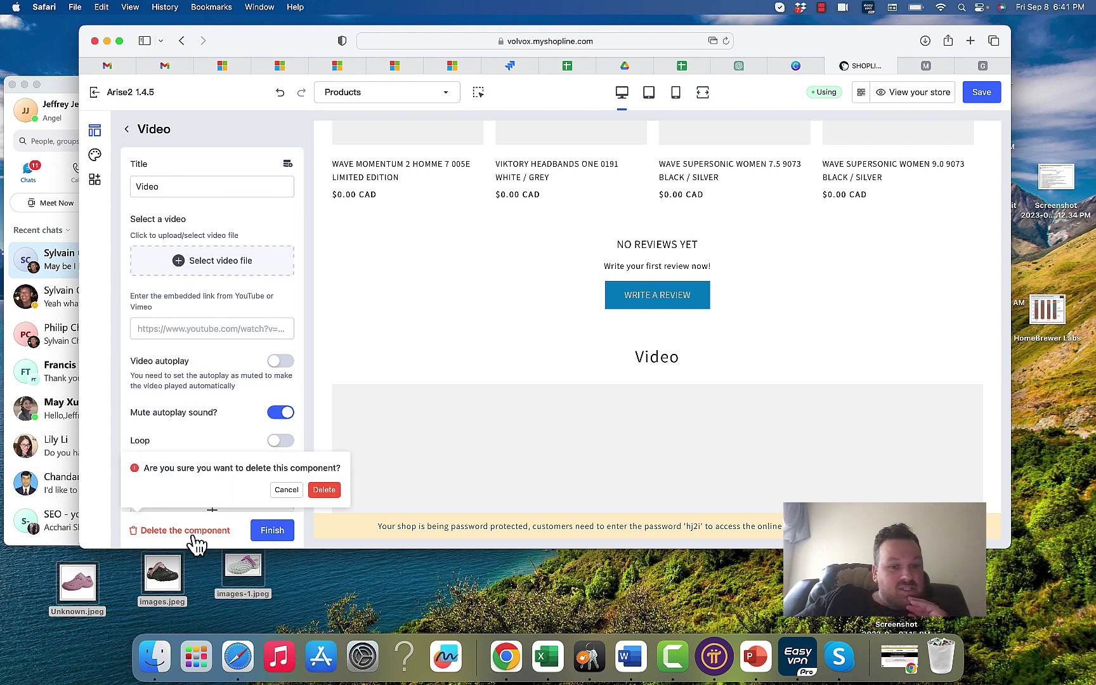
{"action": "left_click", "coordinate": [321, 492]}
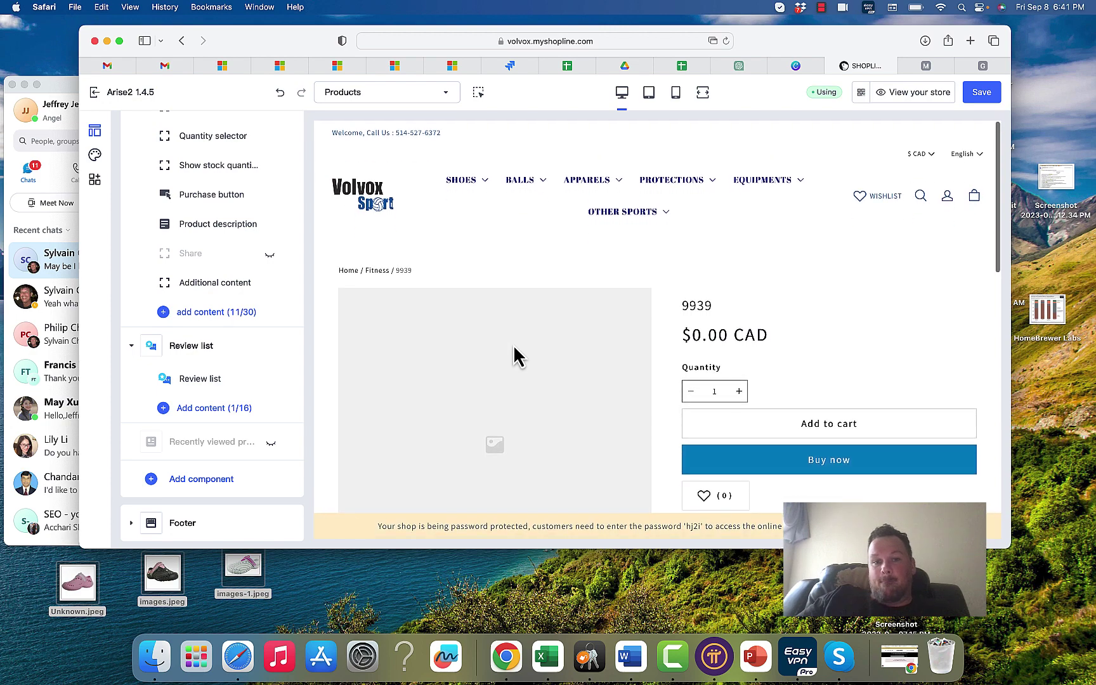
- Set the title font size of the Product section's Title block to Large and finish editing the block
{"action": "scroll", "coordinate": [190, 251], "scroll_direction": "down", "scroll_amount": 5}
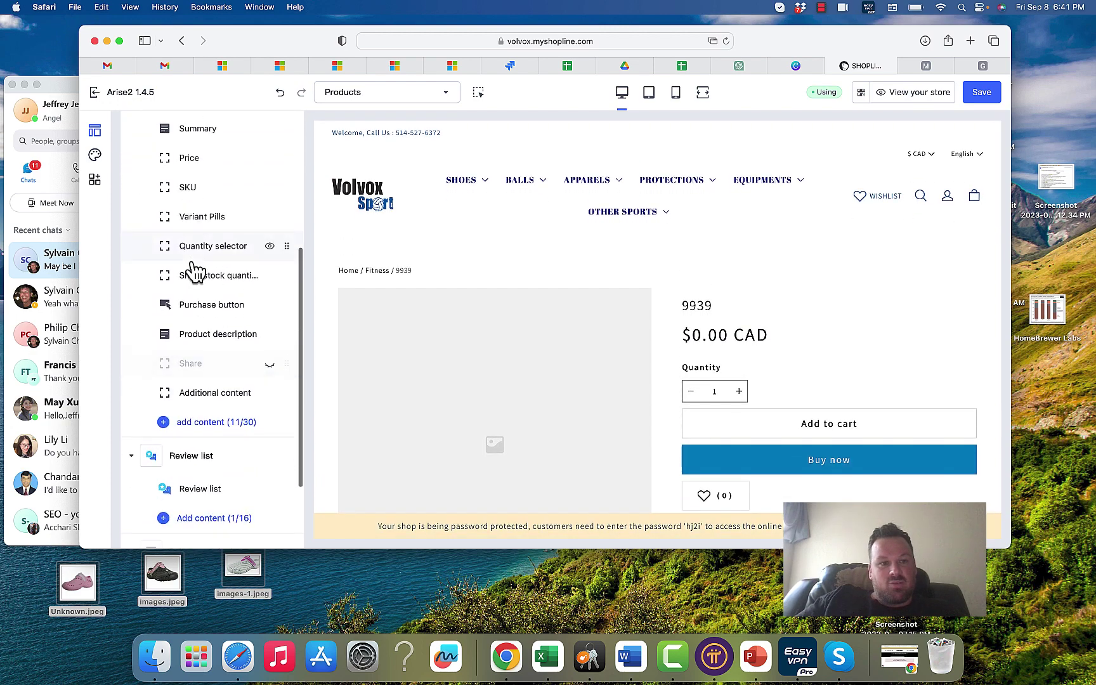
{"action": "scroll", "coordinate": [195, 269], "scroll_direction": "up", "scroll_amount": 2}
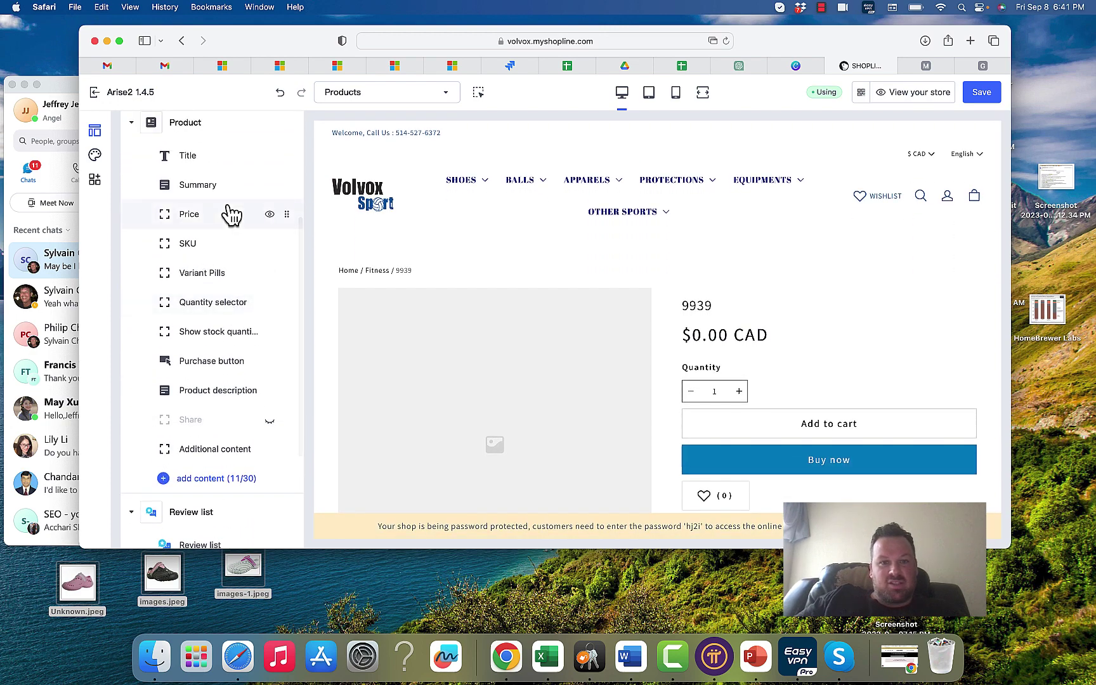
{"action": "left_click", "coordinate": [220, 166]}
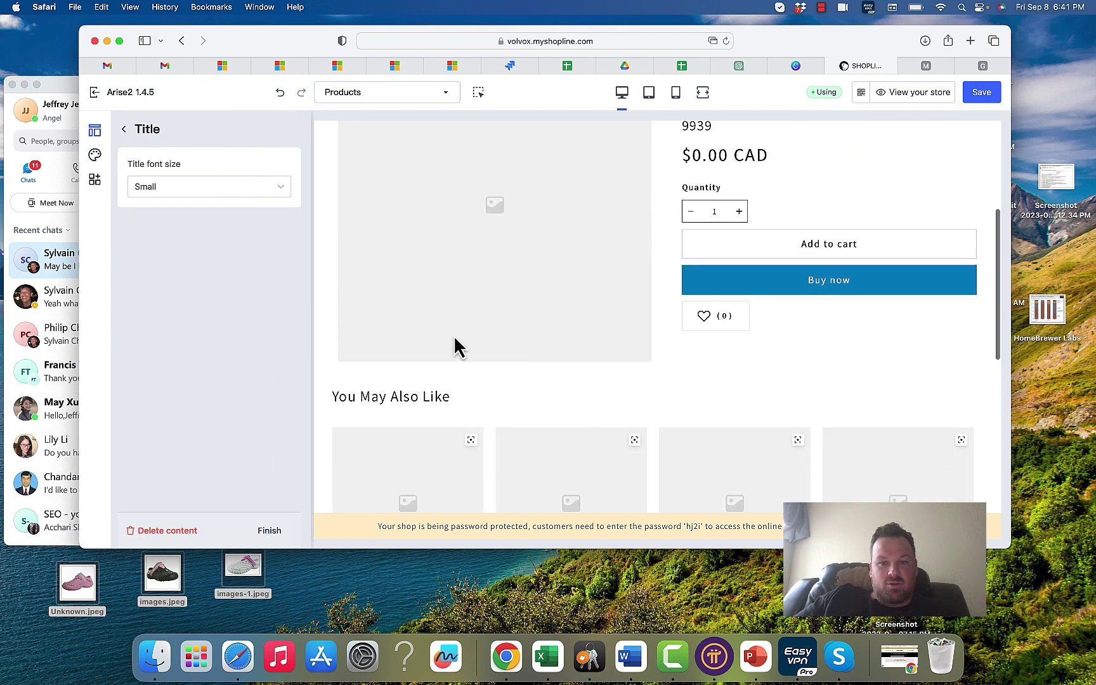
{"action": "left_click", "coordinate": [240, 200]}
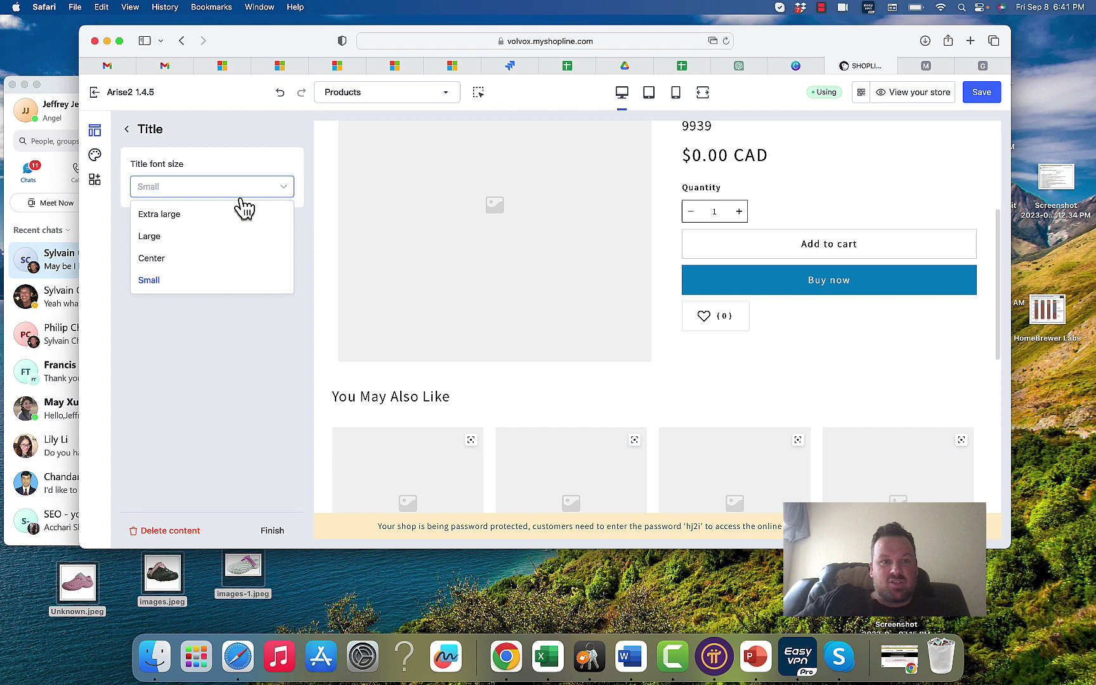
{"action": "left_click", "coordinate": [218, 238]}
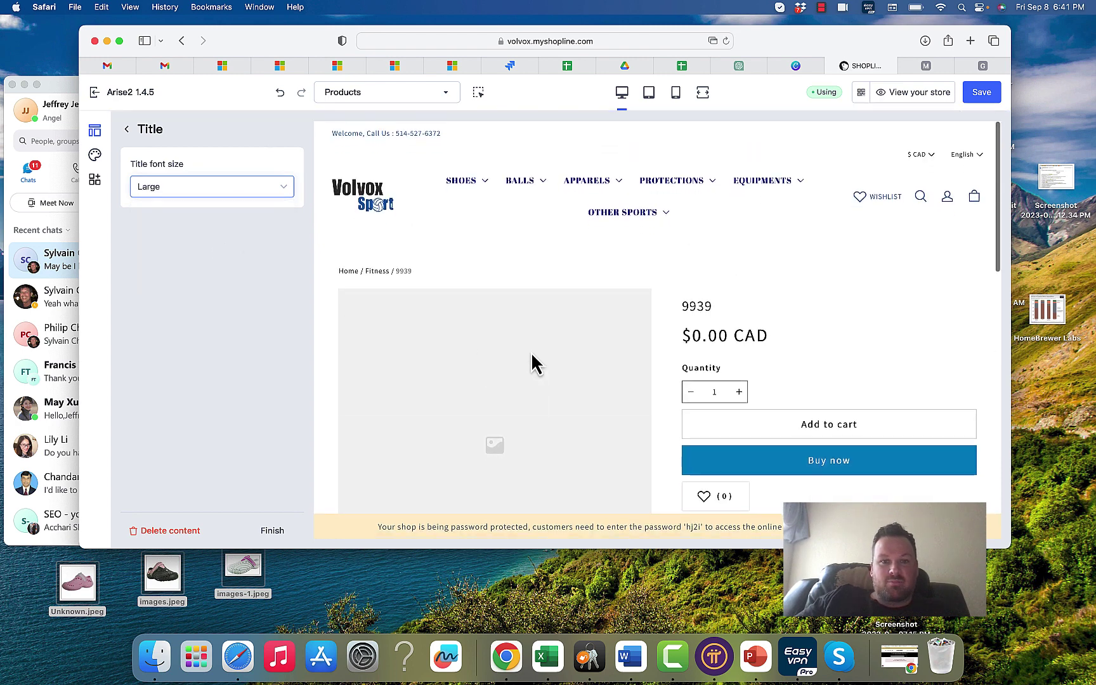
{"action": "left_click", "coordinate": [277, 536]}
{"action": "scroll", "coordinate": [234, 330], "scroll_direction": "up", "scroll_amount": 5}
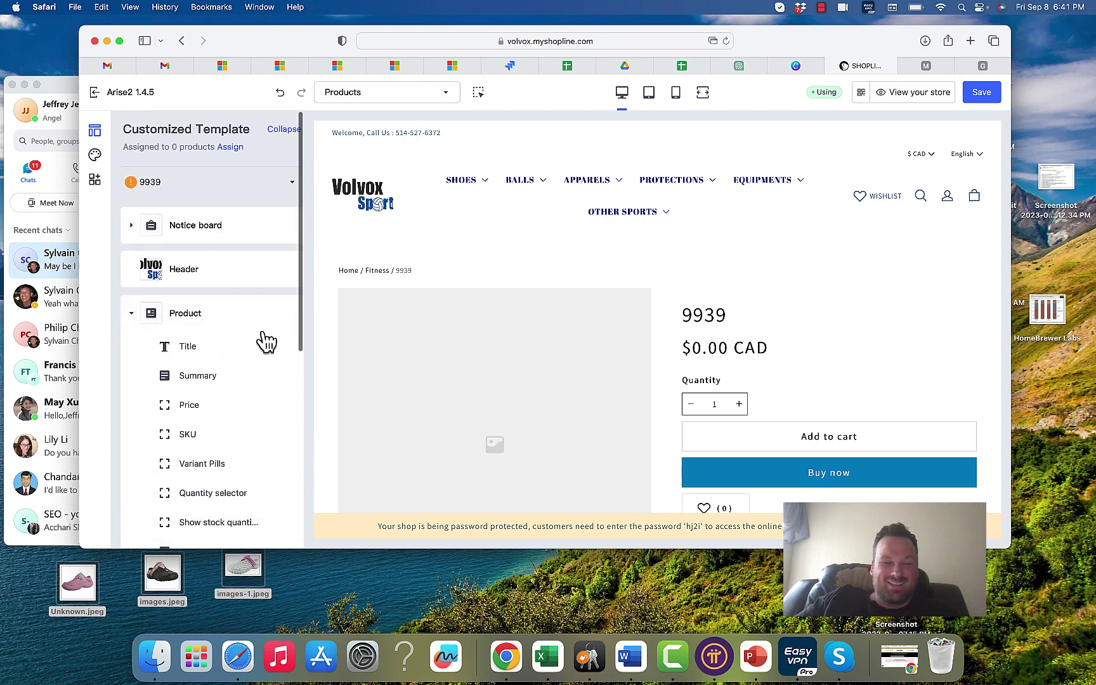
- Review the Product section's remaining blocks and the page preview, and load the store's site in a separate browser tab
{"action": "scroll", "coordinate": [219, 366], "scroll_direction": "down", "scroll_amount": 3}
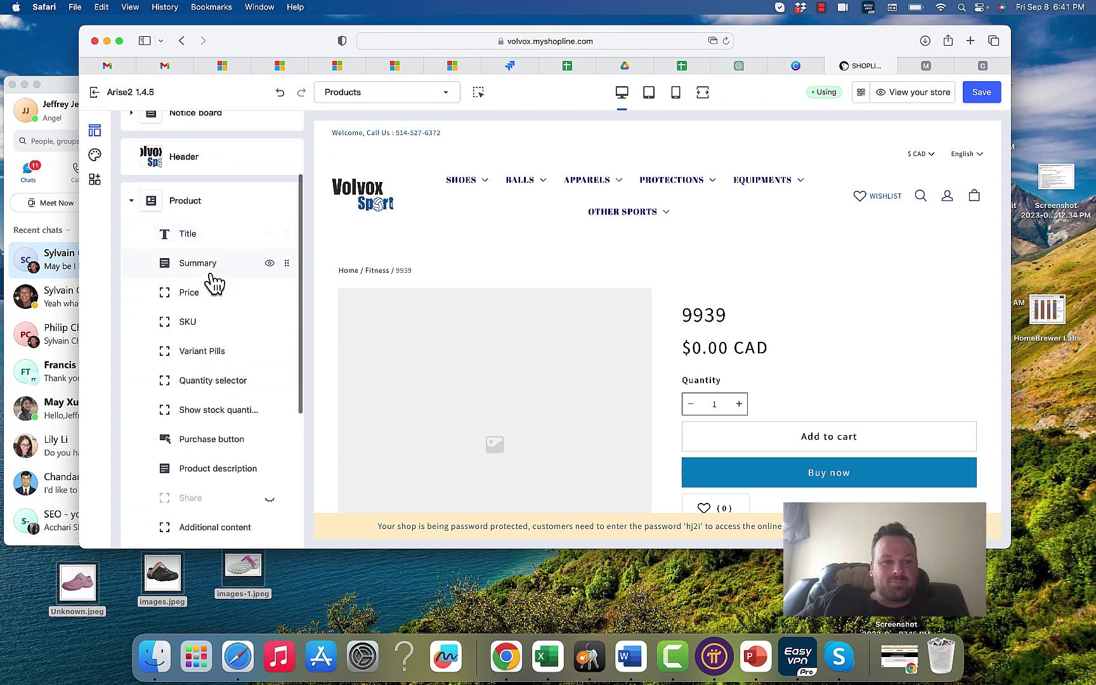
{"action": "scroll", "coordinate": [220, 351], "scroll_direction": "down", "scroll_amount": 3}
{"action": "scroll", "coordinate": [843, 360], "scroll_direction": "down", "scroll_amount": 3}
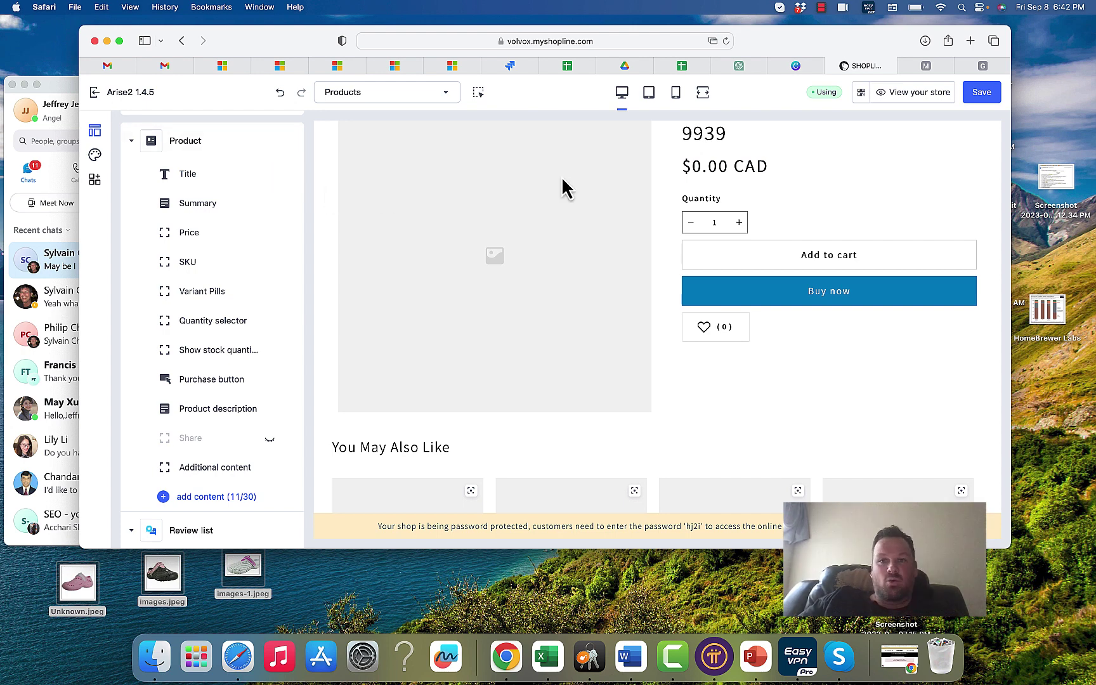
{"action": "left_click", "coordinate": [712, 41]}
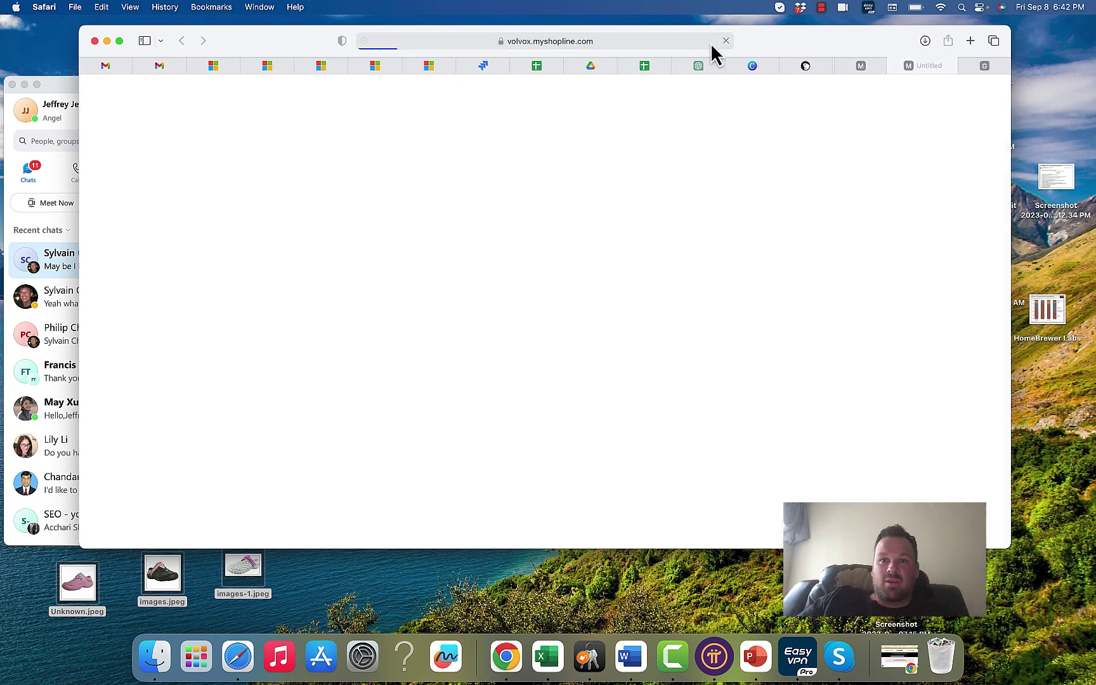